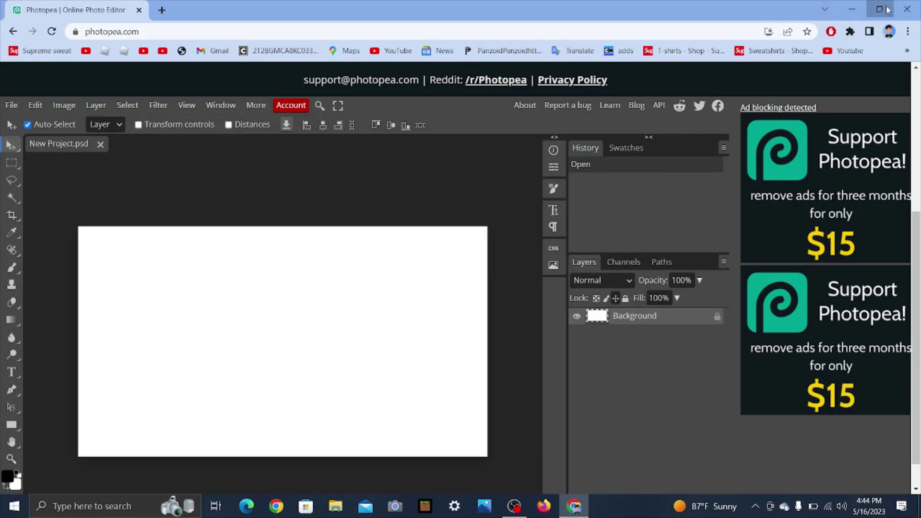
Step: Place the forest screenshot from the desktop into the project and scale it to 133.33% so it fills the canvas
{"action": "double_click", "coordinate": [839, 10]}
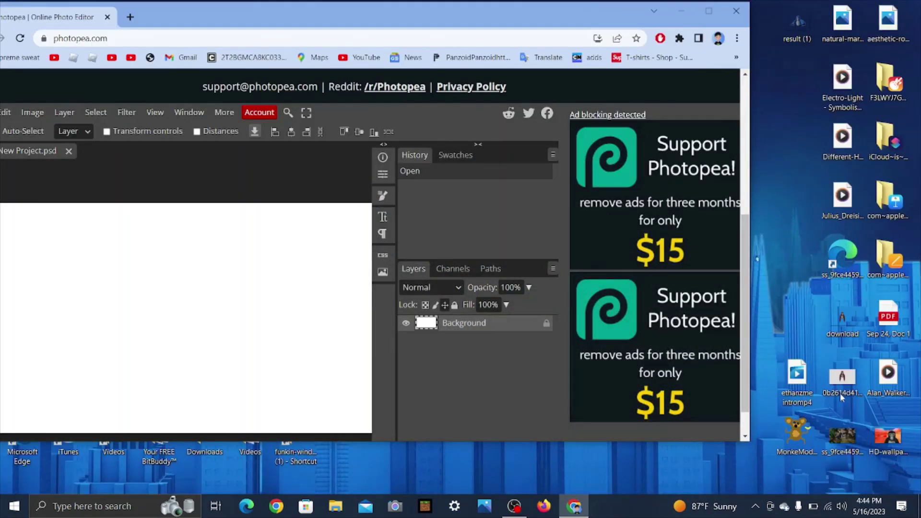
{"action": "left_click_drag", "start_coordinate": [842, 434], "coordinate": [240, 379]}
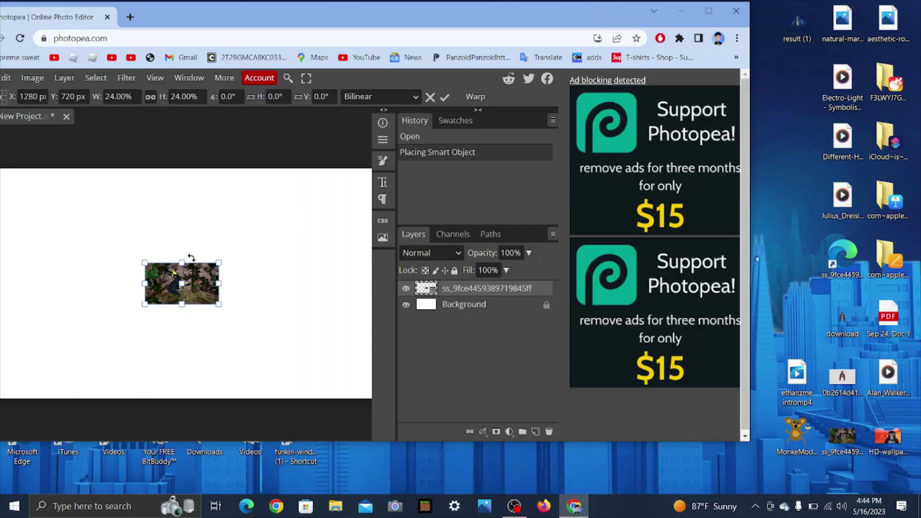
{"action": "left_click_drag", "start_coordinate": [219, 307], "coordinate": [371, 394]}
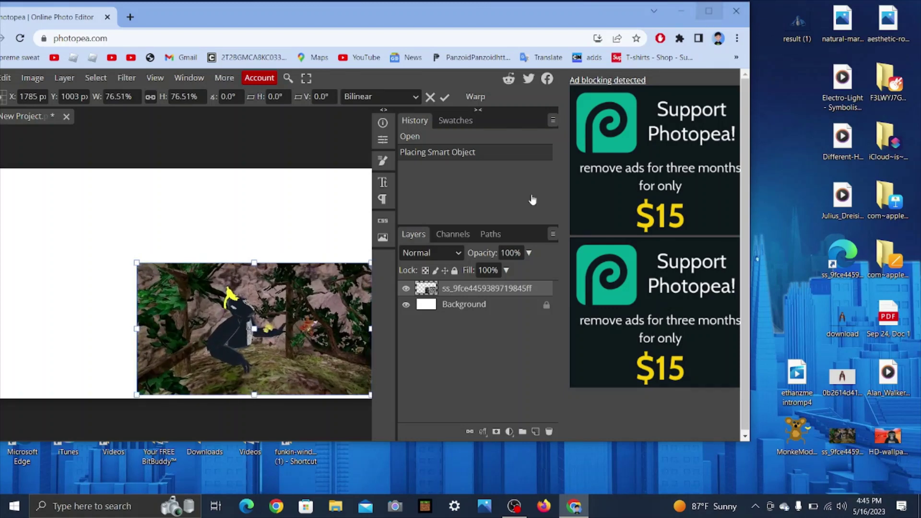
{"action": "left_click", "coordinate": [685, 14]}
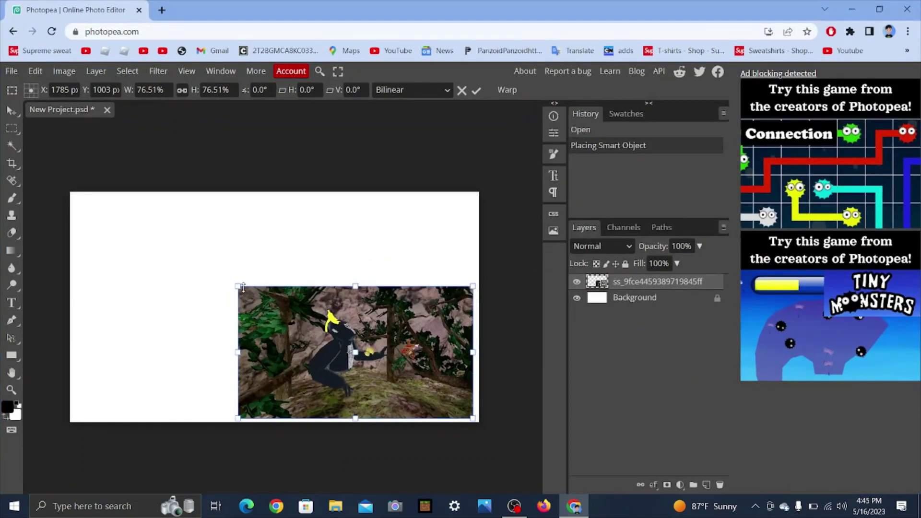
{"action": "left_click_drag", "start_coordinate": [238, 287], "coordinate": [69, 229]}
{"action": "left_click_drag", "start_coordinate": [473, 304], "coordinate": [482, 303]}
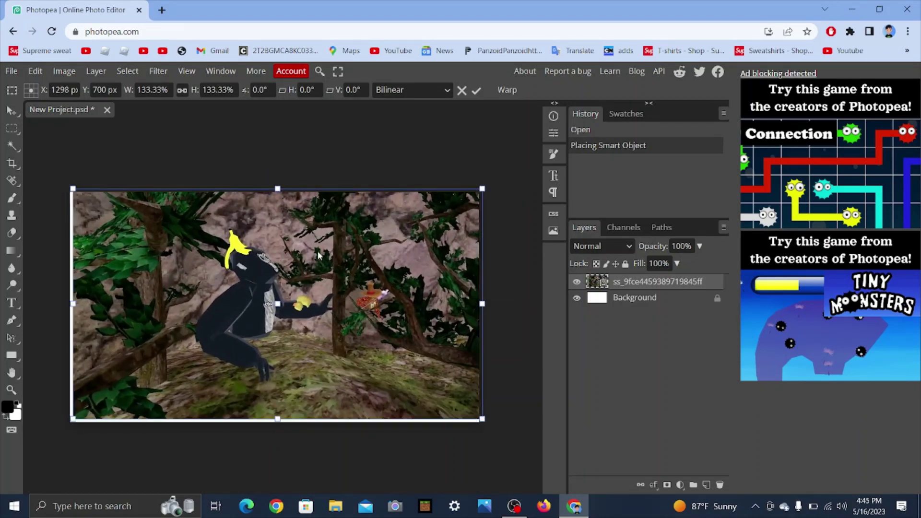
{"action": "left_click_drag", "start_coordinate": [319, 255], "coordinate": [310, 252]}
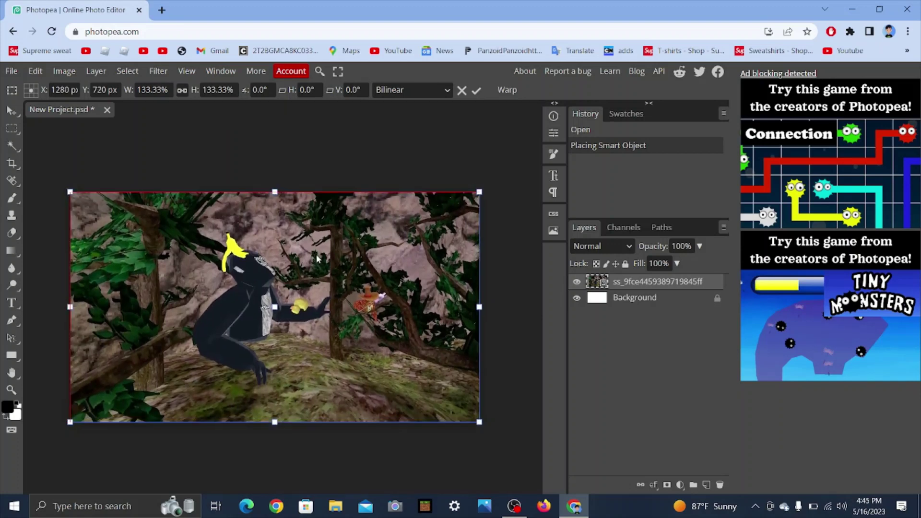
Step: Apply a Gaussian Blur with a radius of 22 px to the forest screenshot layer
{"action": "left_click", "coordinate": [158, 72]}
{"action": "mouse_move", "coordinate": [185, 229]}
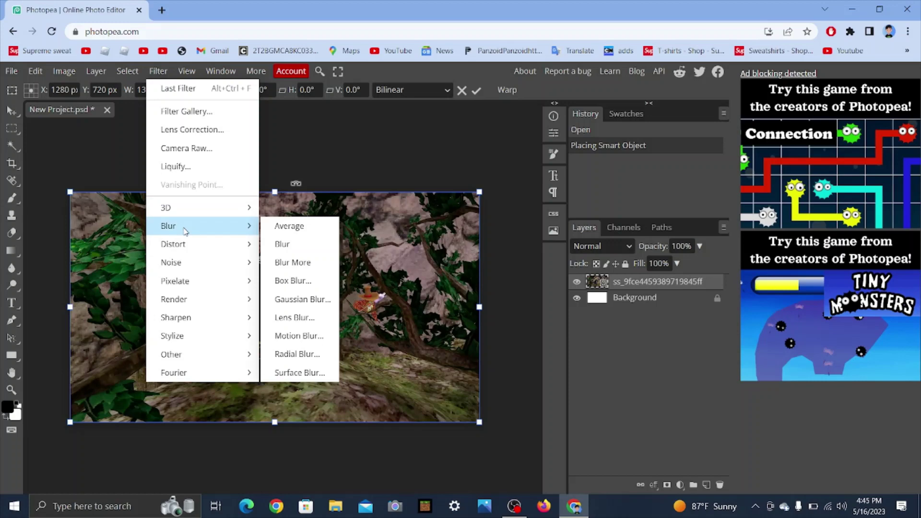
{"action": "left_click", "coordinate": [334, 292]}
{"action": "left_click_drag", "start_coordinate": [143, 203], "coordinate": [169, 203]}
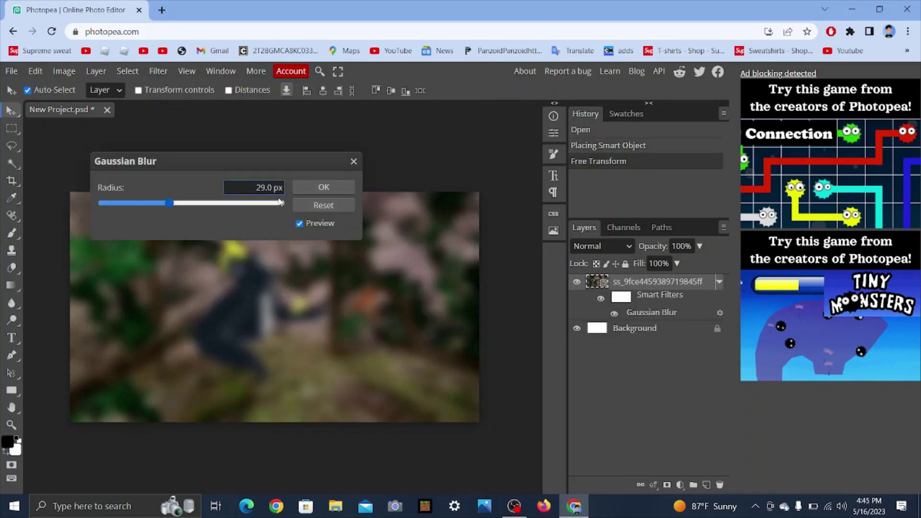
{"action": "left_click_drag", "start_coordinate": [280, 203], "coordinate": [269, 206]}
{"action": "left_click", "coordinate": [163, 207]}
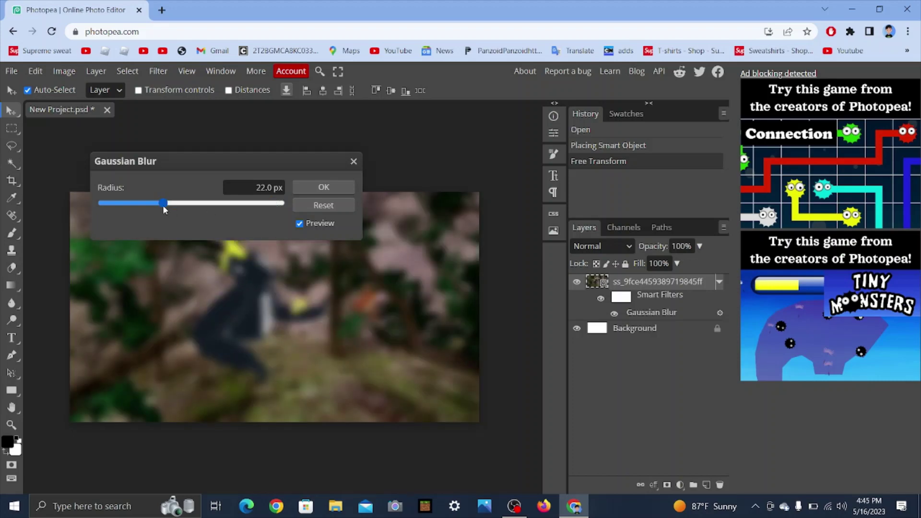
{"action": "left_click", "coordinate": [307, 186]}
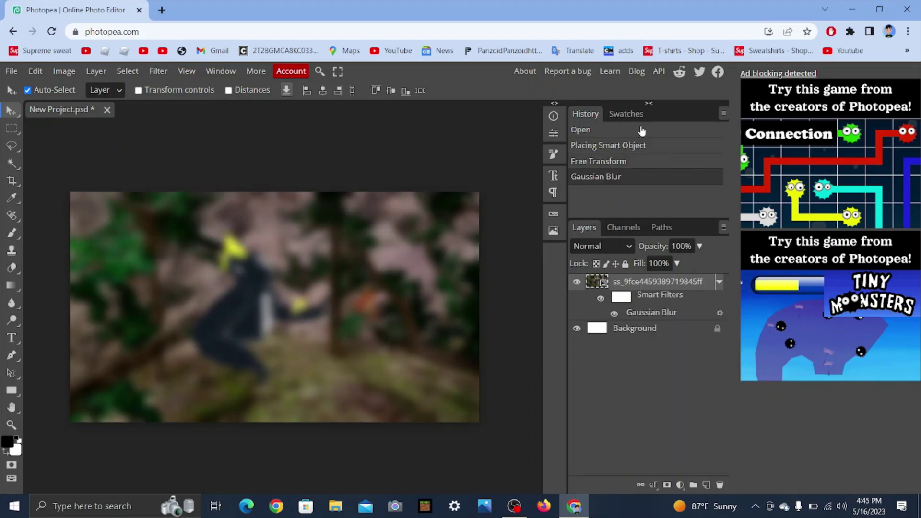
Step: Place the gorilla image named download from the desktop into the project above the blurred background
{"action": "left_click", "coordinate": [879, 10]}
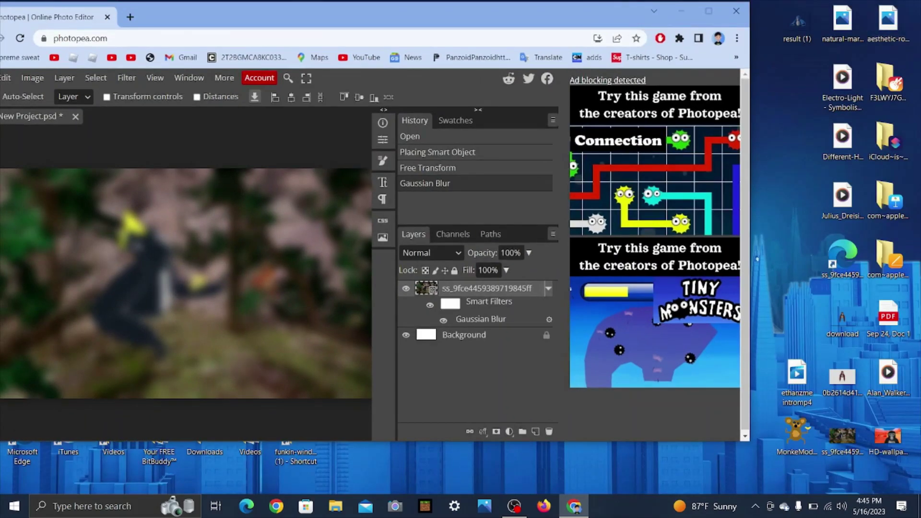
{"action": "left_click_drag", "start_coordinate": [820, 328], "coordinate": [178, 328]}
{"action": "left_click", "coordinate": [706, 12]}
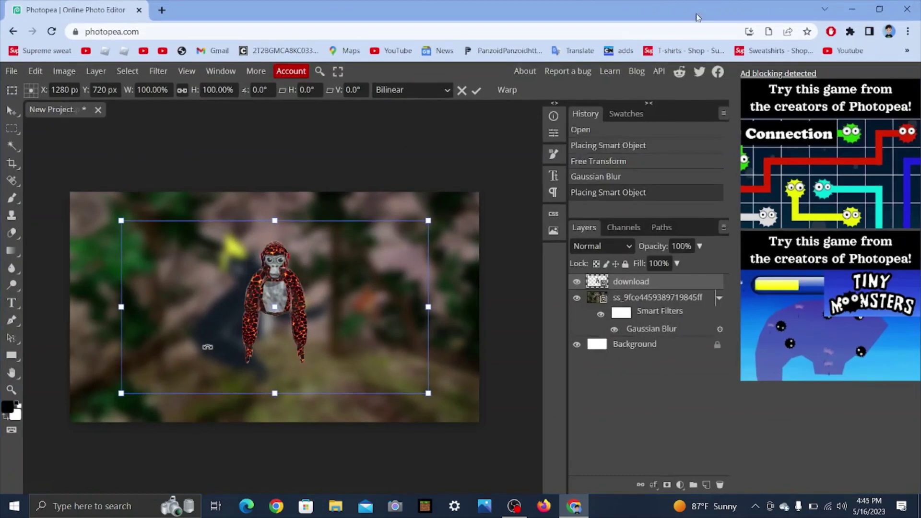
Step: Scale the gorilla image to about 109% and move it into the lower right part of the canvas
{"action": "left_click_drag", "start_coordinate": [316, 314], "coordinate": [374, 334]}
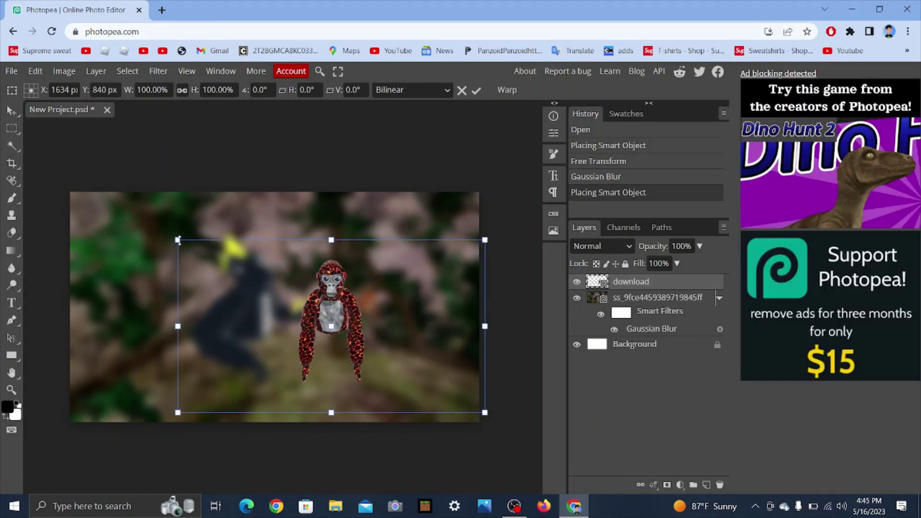
{"action": "left_click_drag", "start_coordinate": [178, 240], "coordinate": [150, 225]}
{"action": "left_click_drag", "start_coordinate": [381, 295], "coordinate": [407, 303]}
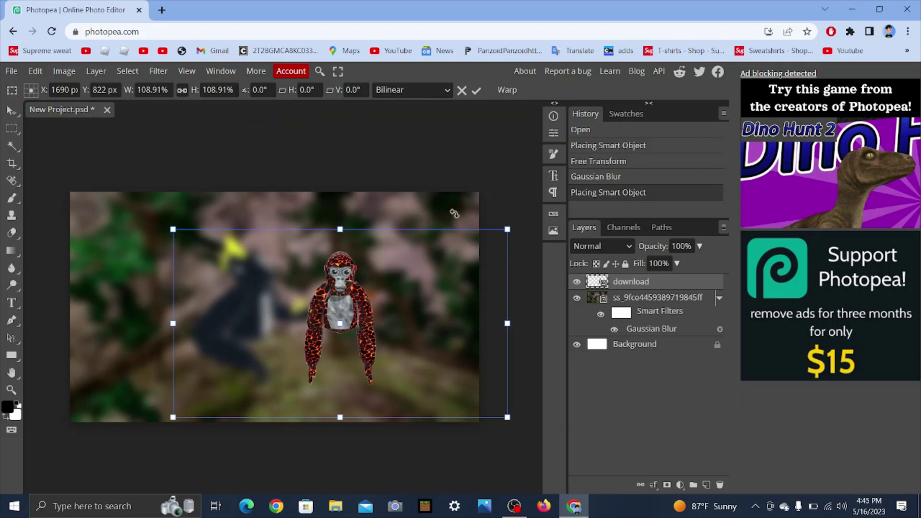
{"action": "left_click_drag", "start_coordinate": [335, 303], "coordinate": [333, 308]}
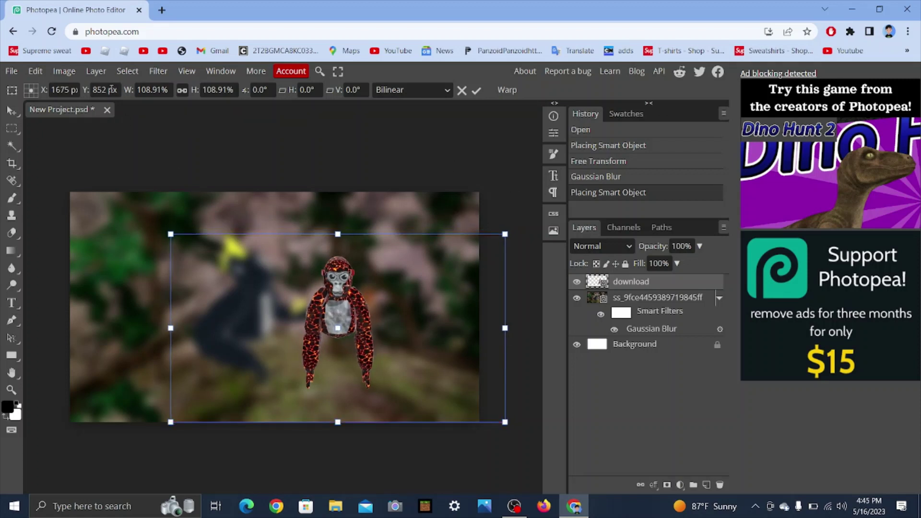
{"action": "left_click", "coordinate": [12, 110]}
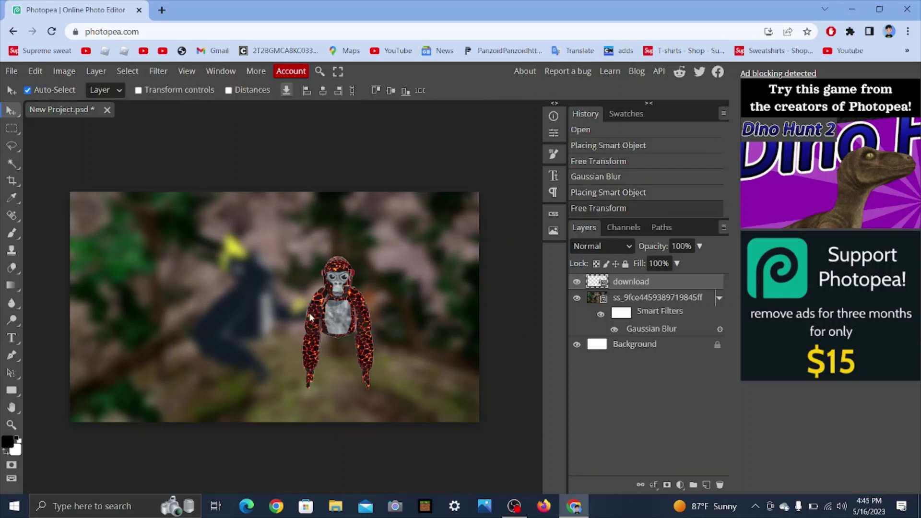
{"action": "mouse_move", "coordinate": [307, 324]}
{"action": "left_mouse_down"}
{"action": "mouse_move", "coordinate": [312, 336]}
{"action": "mouse_move", "coordinate": [330, 321]}
{"action": "mouse_move", "coordinate": [320, 324]}
{"action": "left_mouse_up"}
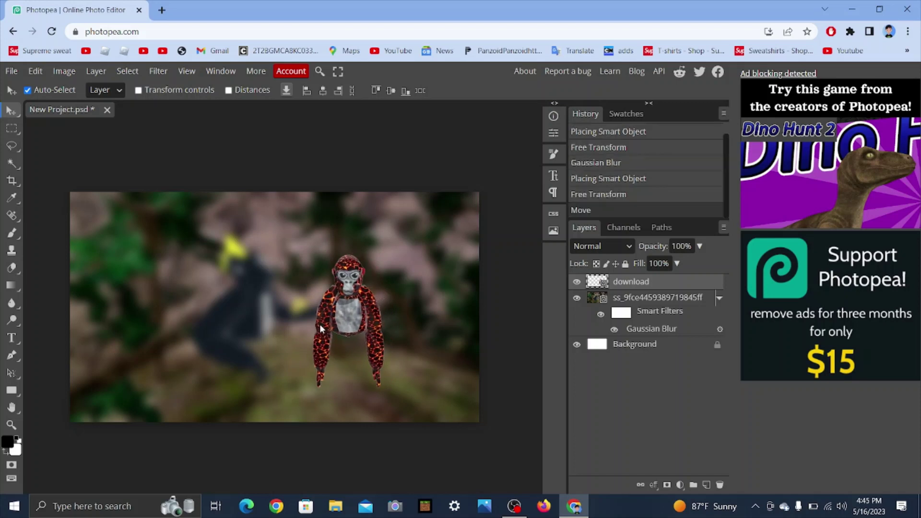
Step: Start a text layer in the upper left part of the canvas with the text size set to 350 px
{"action": "left_click", "coordinate": [11, 337]}
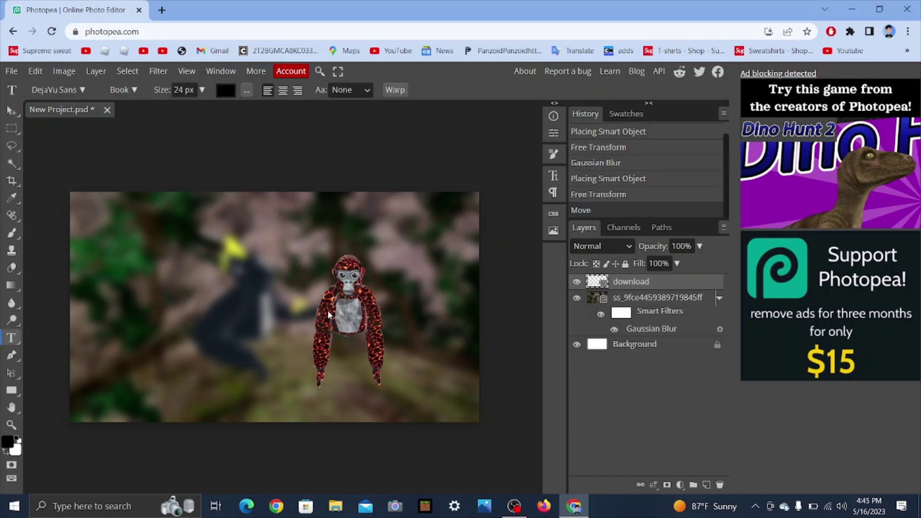
{"action": "left_click", "coordinate": [164, 243]}
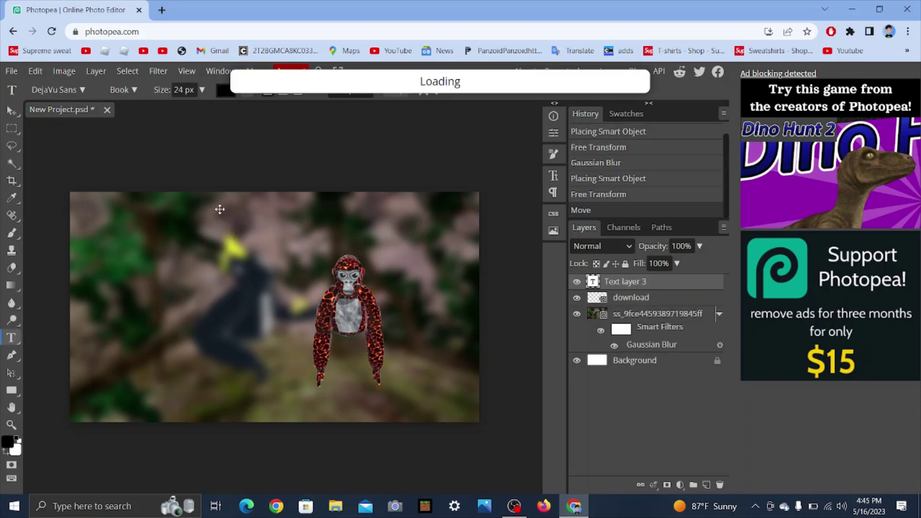
{"action": "double_click", "coordinate": [179, 93]}
{"action": "key", "text": "BackSpace"}
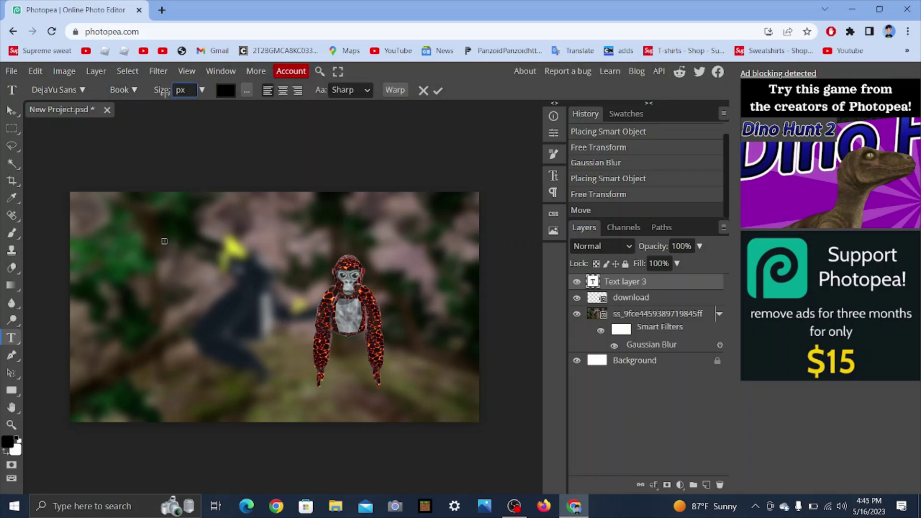
{"action": "type", "text": "350 p:"}
{"action": "key", "text": "Return"}
Step: Set the text colour to light blue, 77a4d5
{"action": "left_click", "coordinate": [219, 93]}
{"action": "left_click", "coordinate": [152, 244]}
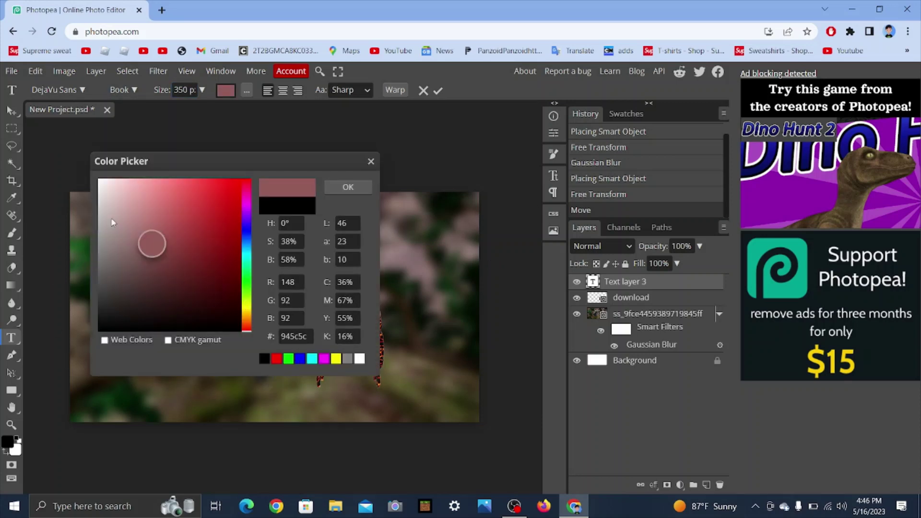
{"action": "left_click_drag", "start_coordinate": [113, 222], "coordinate": [96, 178]}
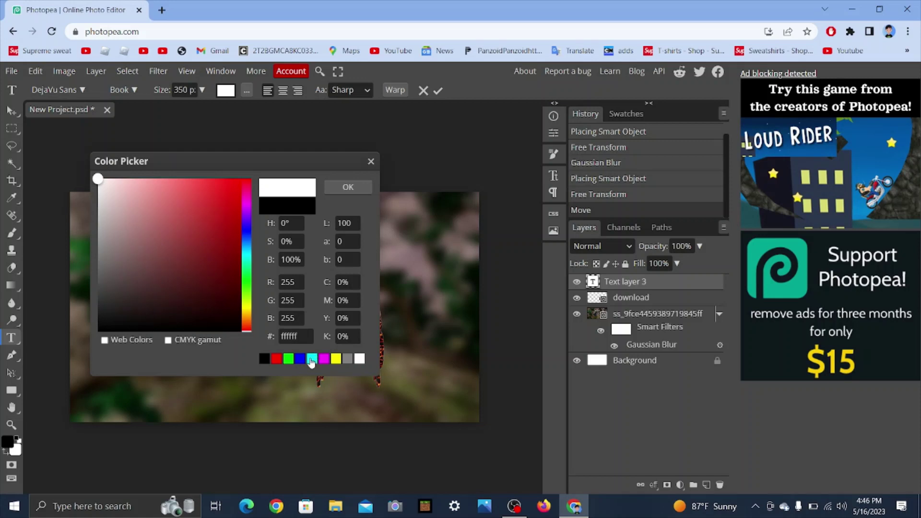
{"action": "left_click", "coordinate": [312, 359]}
{"action": "mouse_move", "coordinate": [156, 205]}
{"action": "left_mouse_down"}
{"action": "mouse_move", "coordinate": [154, 188]}
{"action": "mouse_move", "coordinate": [163, 218]}
{"action": "mouse_move", "coordinate": [177, 200]}
{"action": "mouse_move", "coordinate": [165, 199]}
{"action": "mouse_move", "coordinate": [192, 215]}
{"action": "mouse_move", "coordinate": [184, 244]}
{"action": "mouse_move", "coordinate": [133, 241]}
{"action": "mouse_move", "coordinate": [128, 232]}
{"action": "left_mouse_up"}
{"action": "left_click", "coordinate": [173, 235]}
{"action": "left_click", "coordinate": [300, 359]}
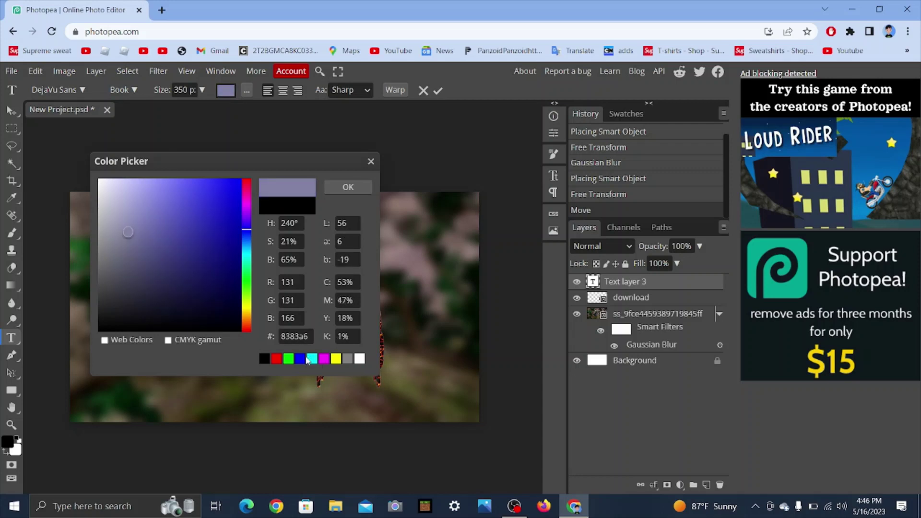
{"action": "left_click_drag", "start_coordinate": [240, 245], "coordinate": [243, 241]}
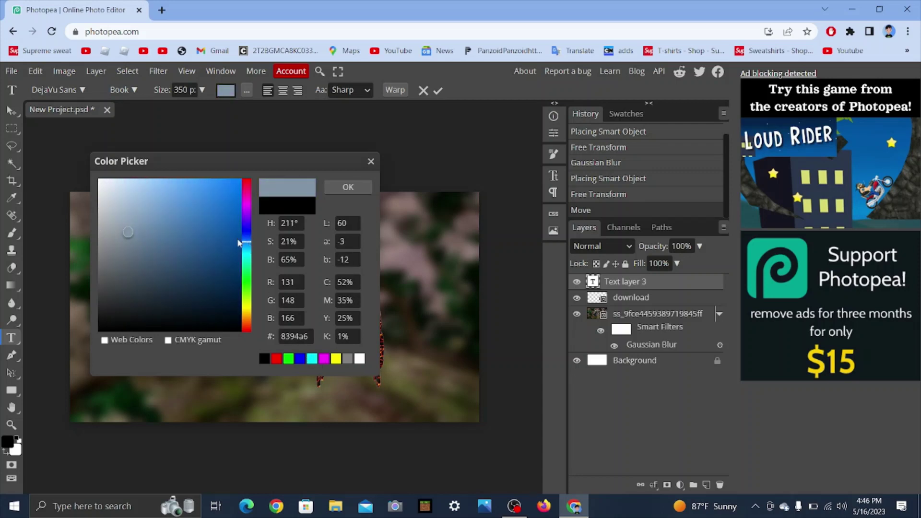
{"action": "left_click", "coordinate": [190, 215]}
{"action": "left_click_drag", "start_coordinate": [190, 215], "coordinate": [161, 205]}
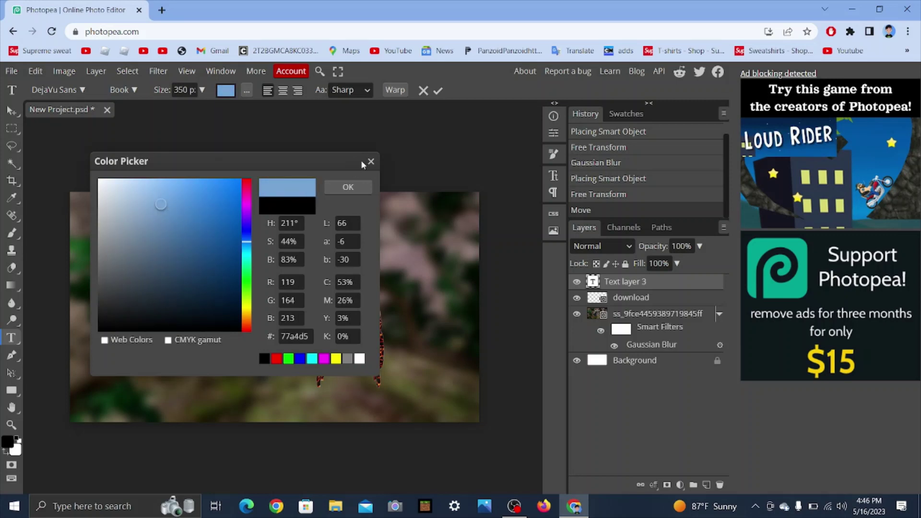
{"action": "left_click", "coordinate": [348, 186]}
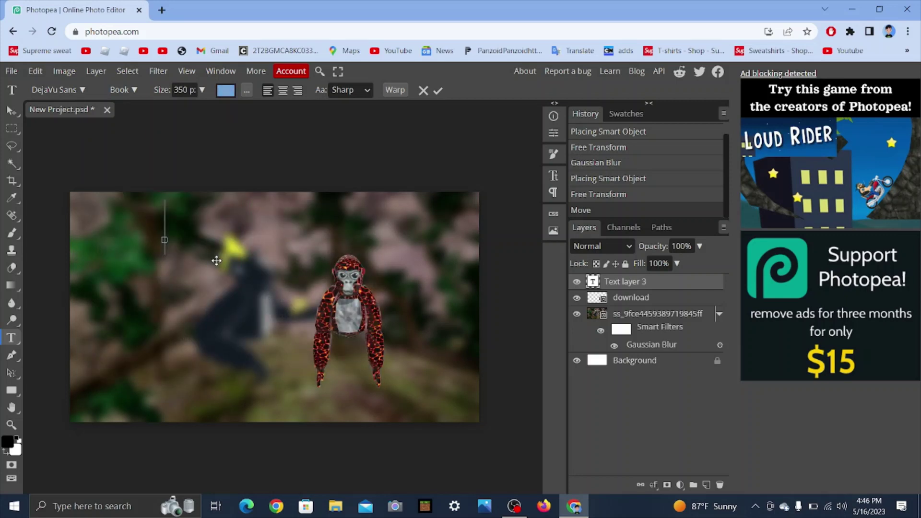
{"action": "type", "text": "tut"}
{"action": "key", "text": "BackSpace"}
{"action": "key", "text": "BackSpace"}
{"action": "key", "text": "BackSpace"}
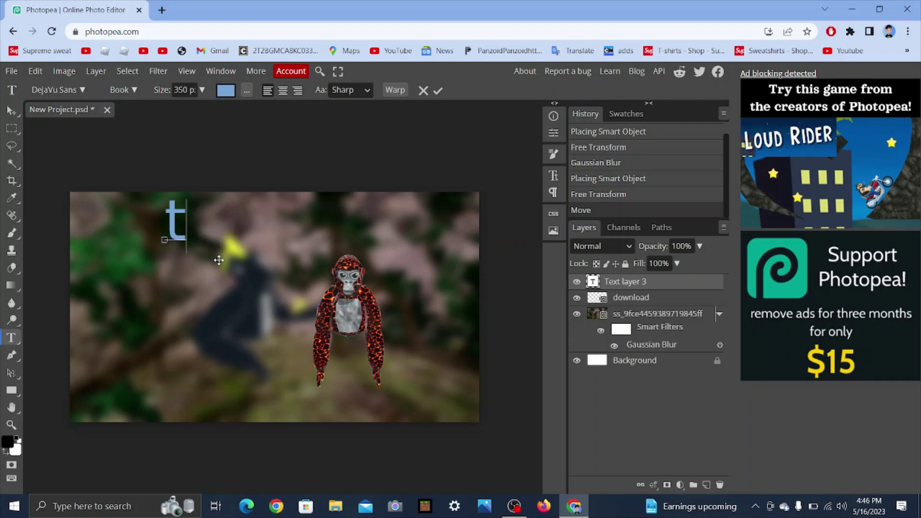
Step: Search the fonts for "luck" and set the text's font to Luckiest Guy
{"action": "left_click", "coordinate": [72, 94]}
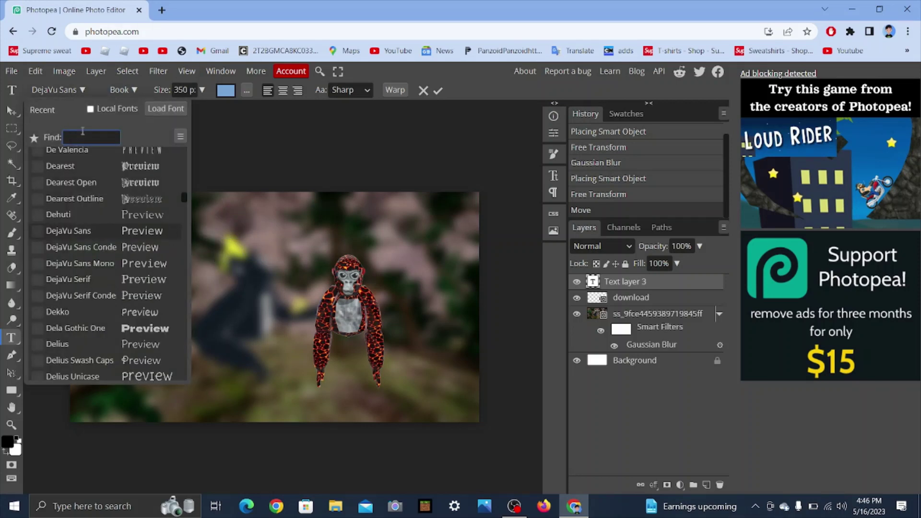
{"action": "type", "text": "luck"}
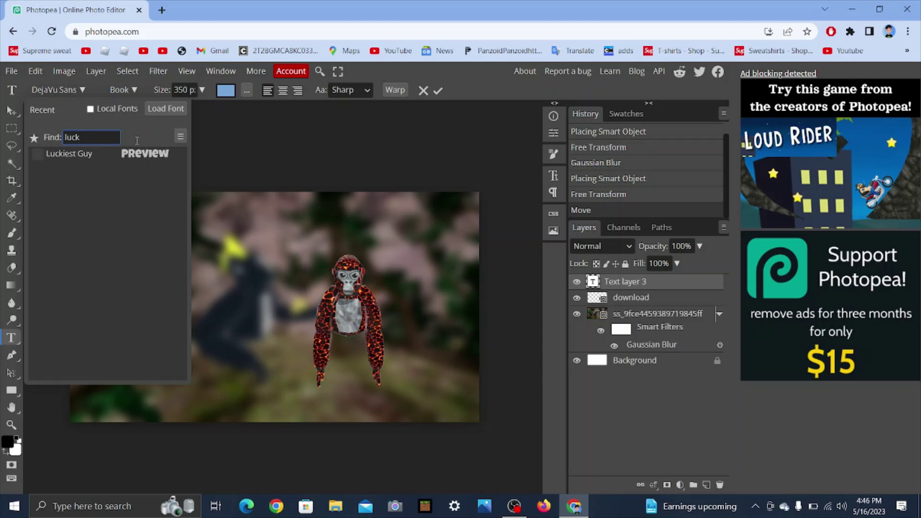
{"action": "left_click", "coordinate": [150, 153]}
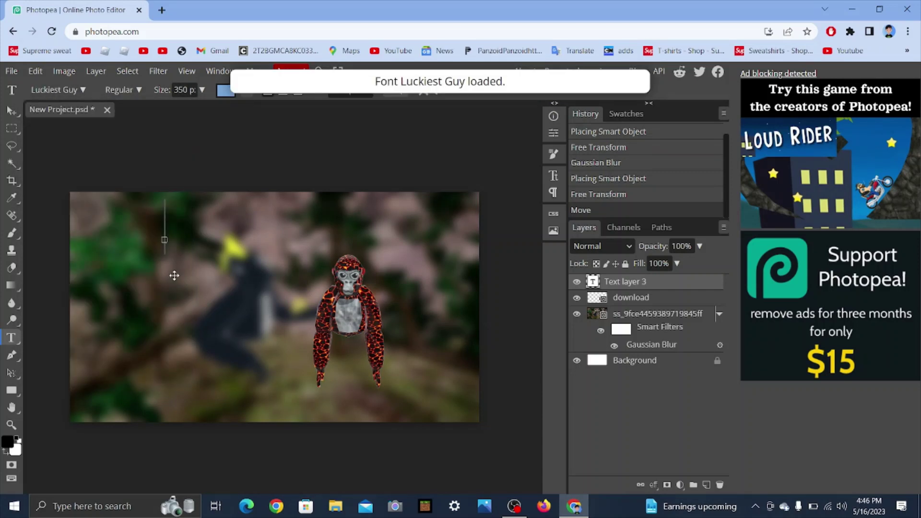
Step: Write TUTORIAL in the text layer at 350 px and delete the word again
{"action": "type", "text": "TUTORIAL"}
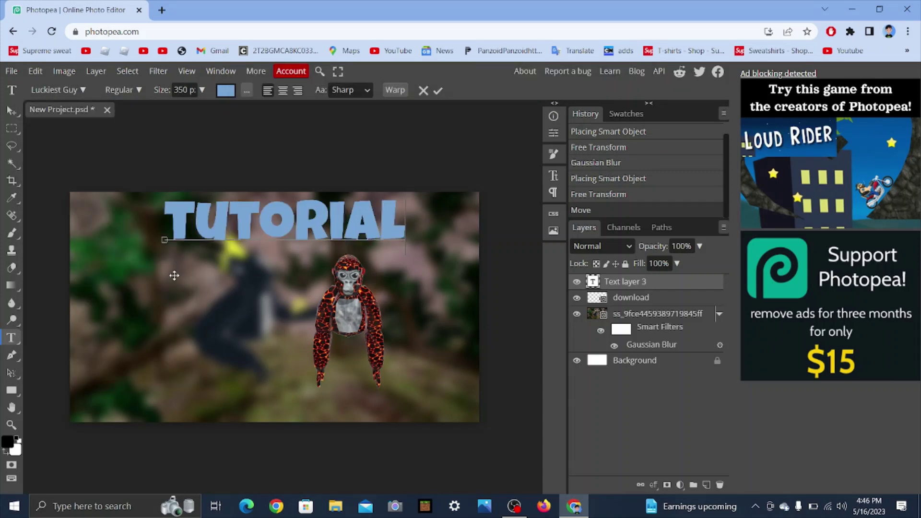
{"action": "key", "text": "BackSpace"}
{"action": "key", "text": "BackSpace"}
{"action": "key", "text": "BackSpace"}
{"action": "key", "text": "BackSpace"}
{"action": "key", "text": "BackSpace"}
{"action": "key", "text": "BackSpace"}
{"action": "key", "text": "BackSpace"}
{"action": "key", "text": "BackSpace"}
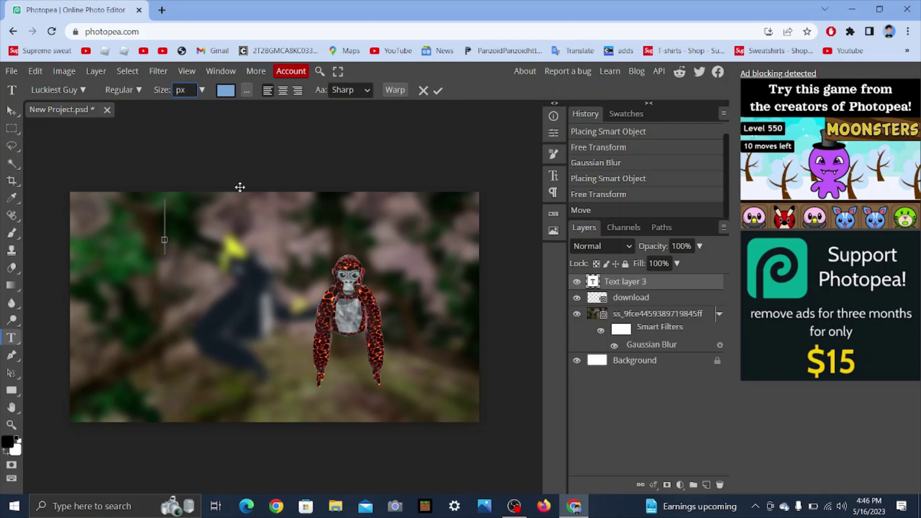
Step: Set the text size to 450 px
{"action": "type", "text": "400"}
{"action": "key", "text": "Return"}
{"action": "key", "text": "BackSpace"}
{"action": "key", "text": "BackSpace"}
{"action": "type", "text": "50"}
{"action": "key", "text": "Return"}
Step: Write TUTORIAL in the text layer and move it to the upper middle of the canvas, just above the gorilla's face
{"action": "type", "text": "TUTP"}
{"action": "key", "text": "BackSpace"}
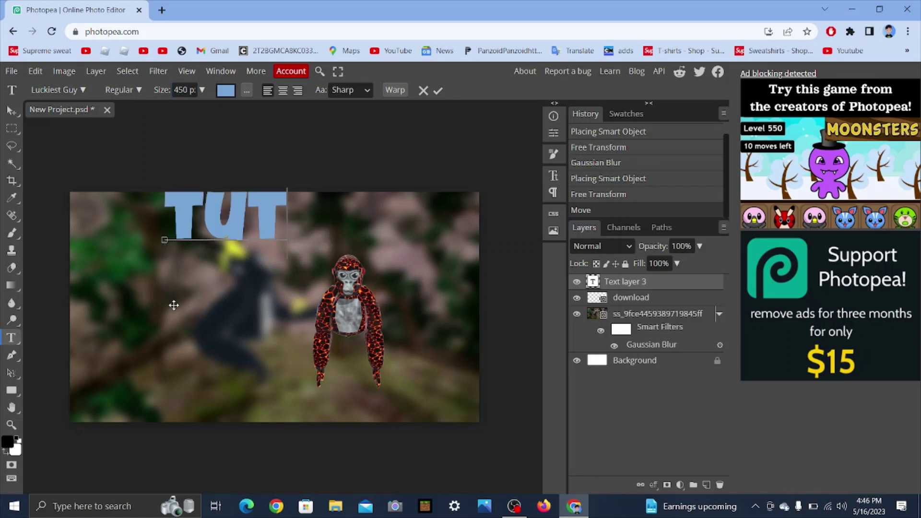
{"action": "type", "text": "ORIAL"}
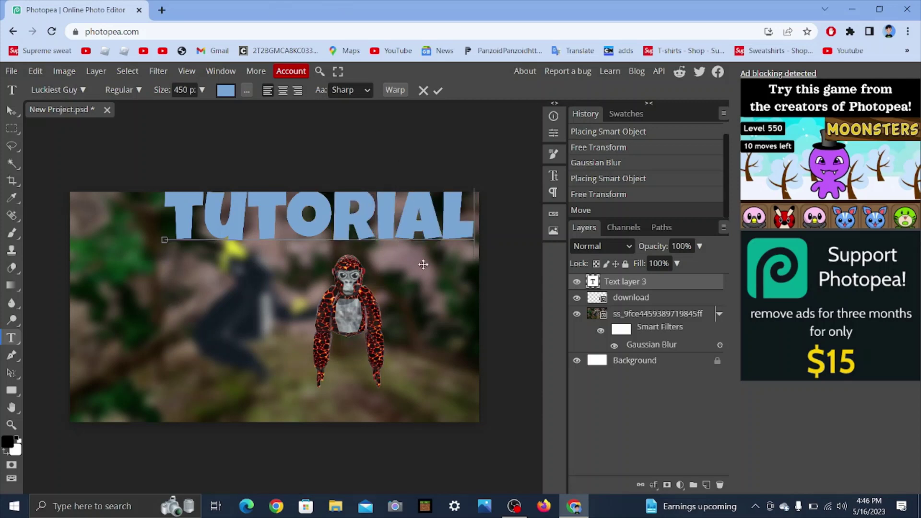
{"action": "left_click_drag", "start_coordinate": [421, 263], "coordinate": [391, 288]}
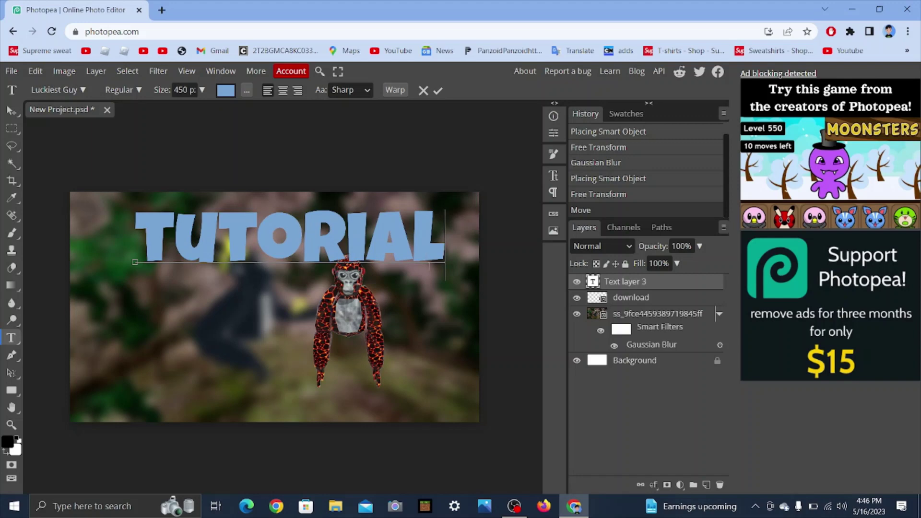
Step: Give the TUTORIAL text layer a drop shadow and a cyan (00ffff) outer glow with a size of 200 px
{"action": "double_click", "coordinate": [687, 286]}
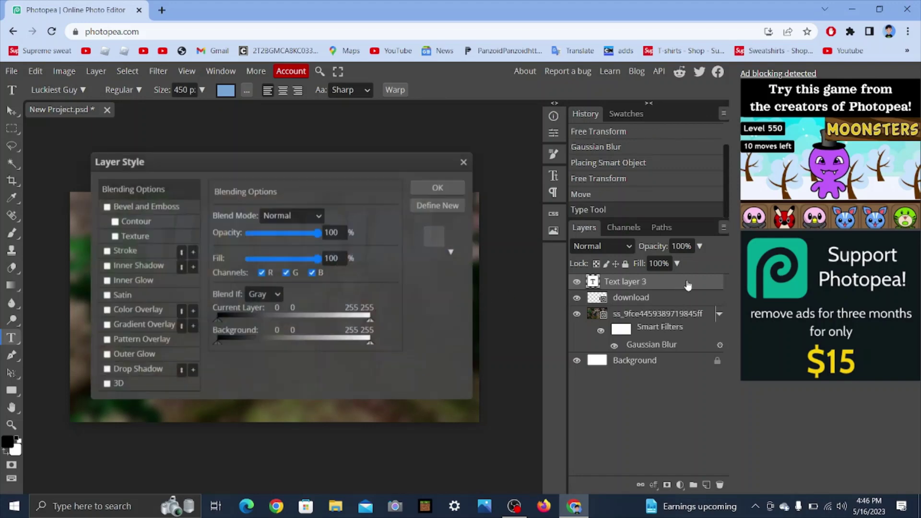
{"action": "left_click", "coordinate": [143, 369]}
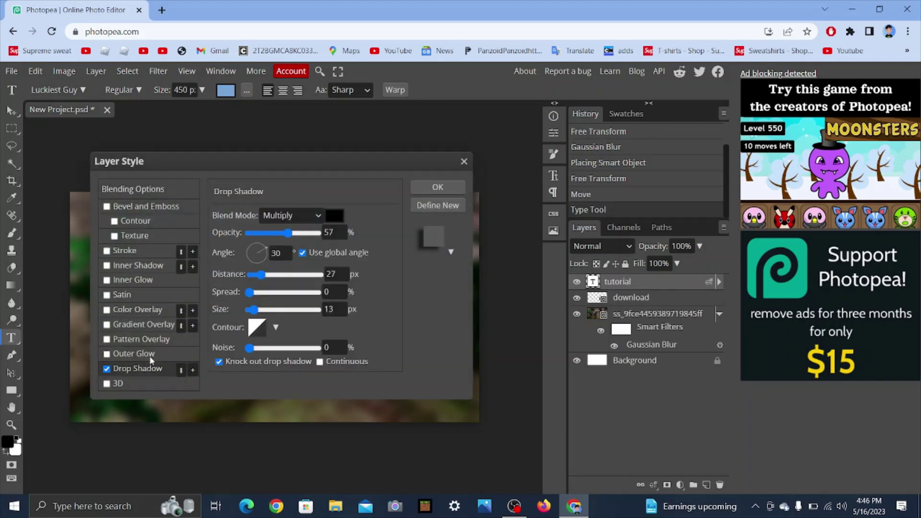
{"action": "left_click", "coordinate": [135, 354]}
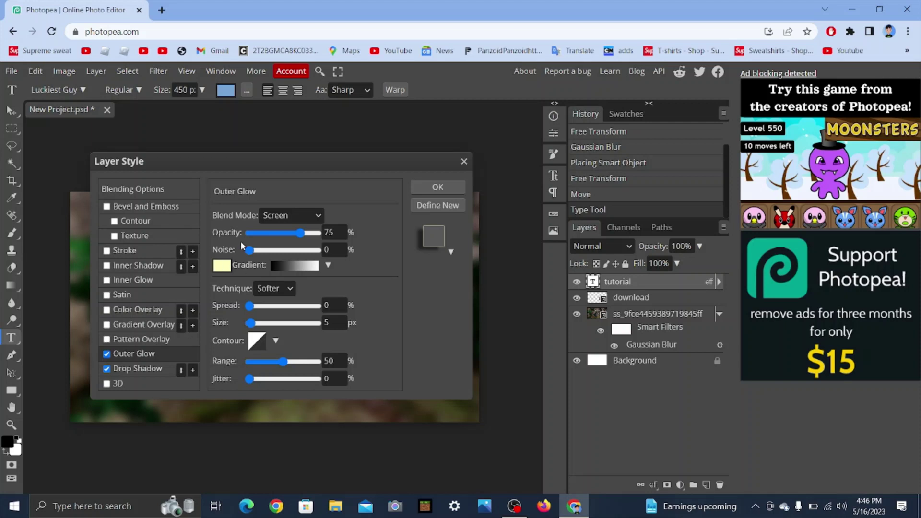
{"action": "left_click", "coordinate": [222, 265]}
{"action": "left_click", "coordinate": [402, 449]}
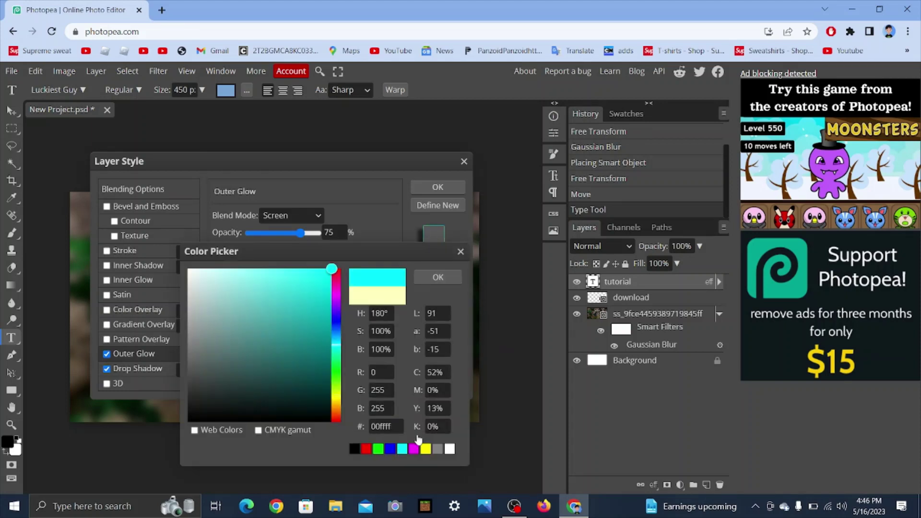
{"action": "left_click", "coordinate": [438, 277]}
{"action": "left_click", "coordinate": [282, 323]}
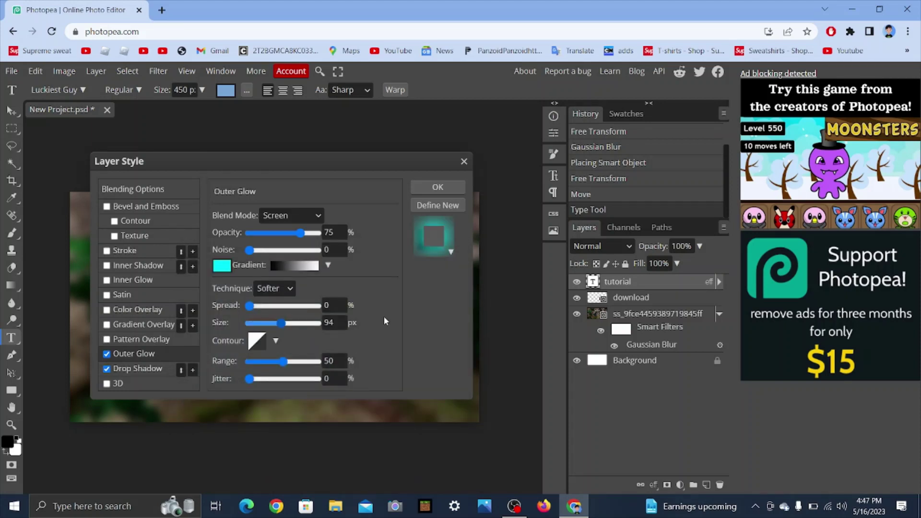
{"action": "left_click", "coordinate": [438, 187]}
Step: Move the TUTORIAL text up and slightly left, close to the upper edge of the canvas
{"action": "left_click_drag", "start_coordinate": [389, 247], "coordinate": [398, 227]}
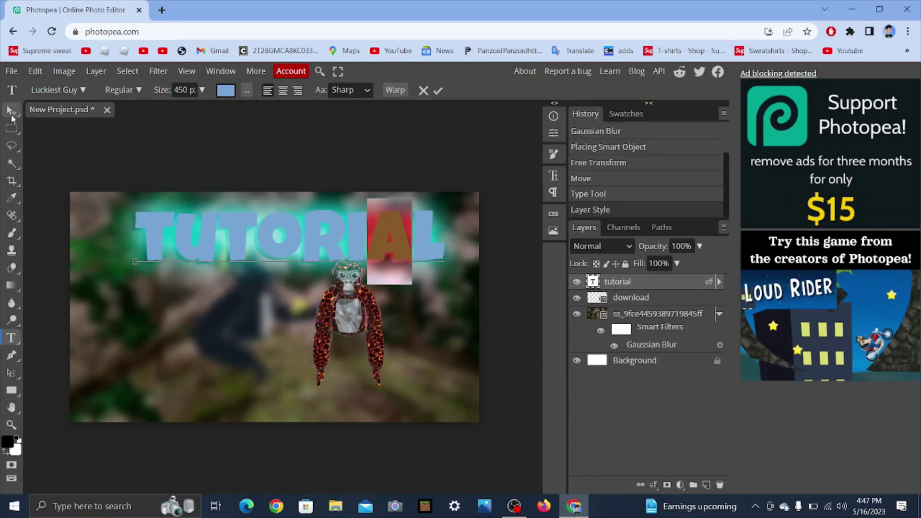
{"action": "left_click", "coordinate": [10, 115]}
{"action": "left_click_drag", "start_coordinate": [268, 230], "coordinate": [260, 219]}
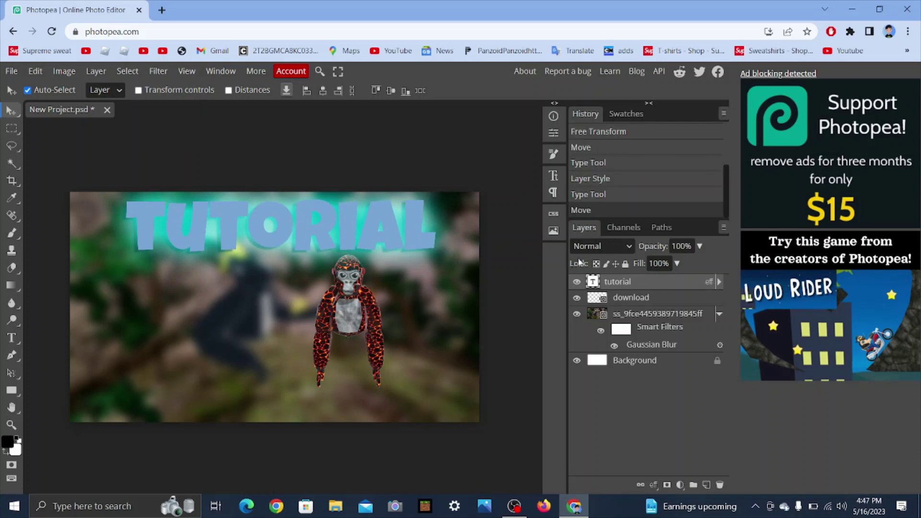
Step: Reduce the size of the TUTORIAL text's outer glow to 125 px
{"action": "double_click", "coordinate": [679, 282]}
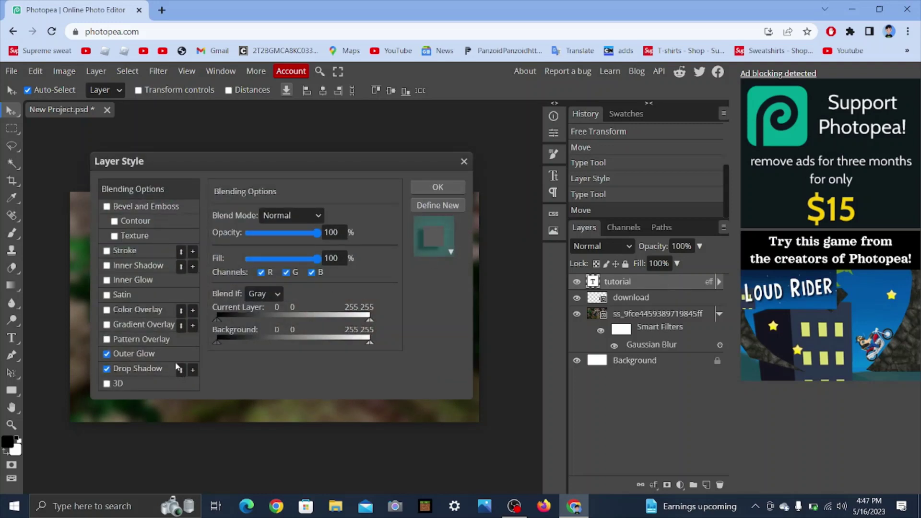
{"action": "left_click", "coordinate": [134, 354]}
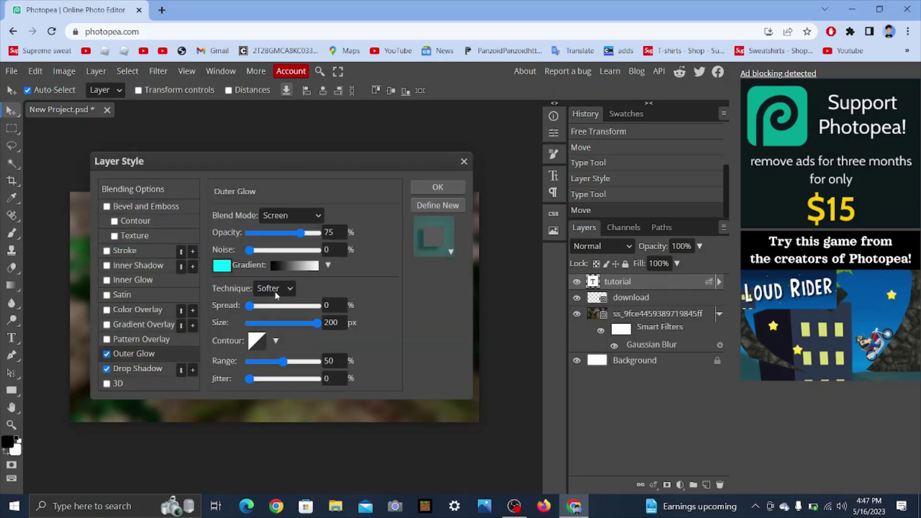
{"action": "left_click", "coordinate": [295, 322]}
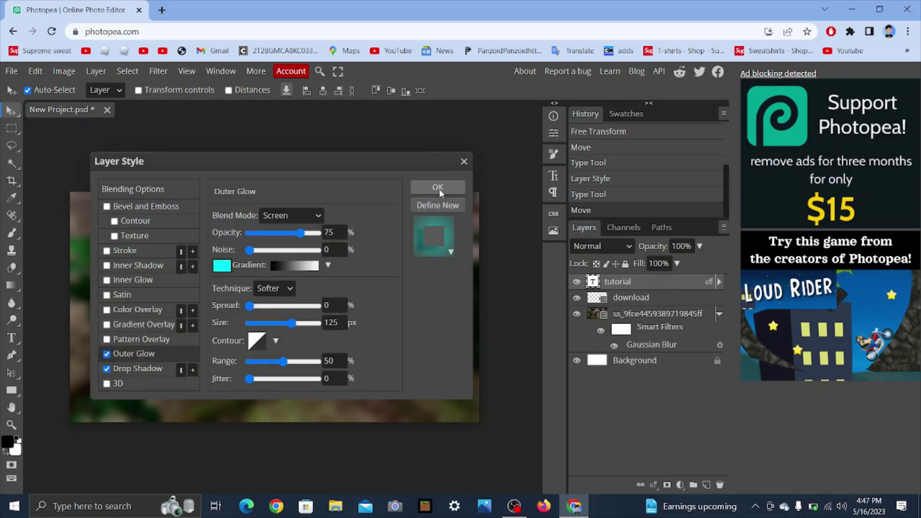
{"action": "left_click", "coordinate": [438, 187]}
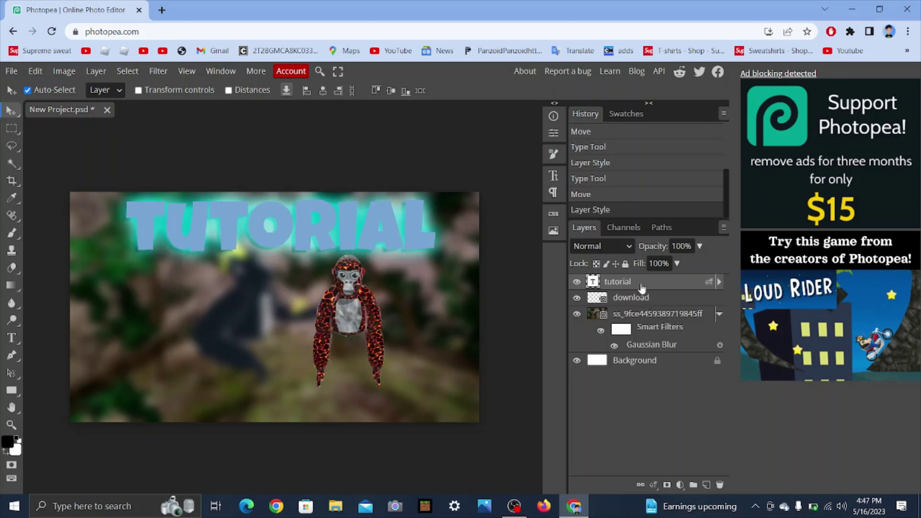
Step: Add a drop shadow at an angle of 109° to the gorilla layer
{"action": "left_click", "coordinate": [691, 302]}
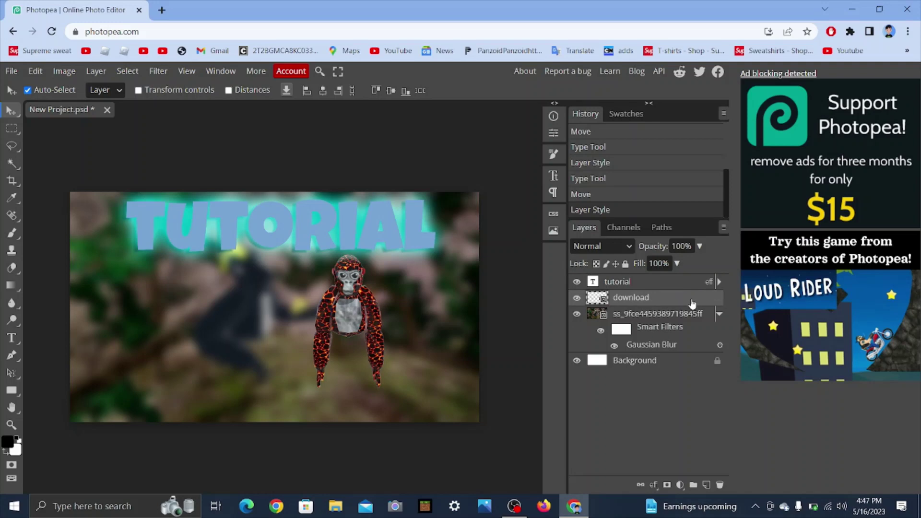
{"action": "double_click", "coordinate": [692, 303]}
{"action": "left_click", "coordinate": [106, 368]}
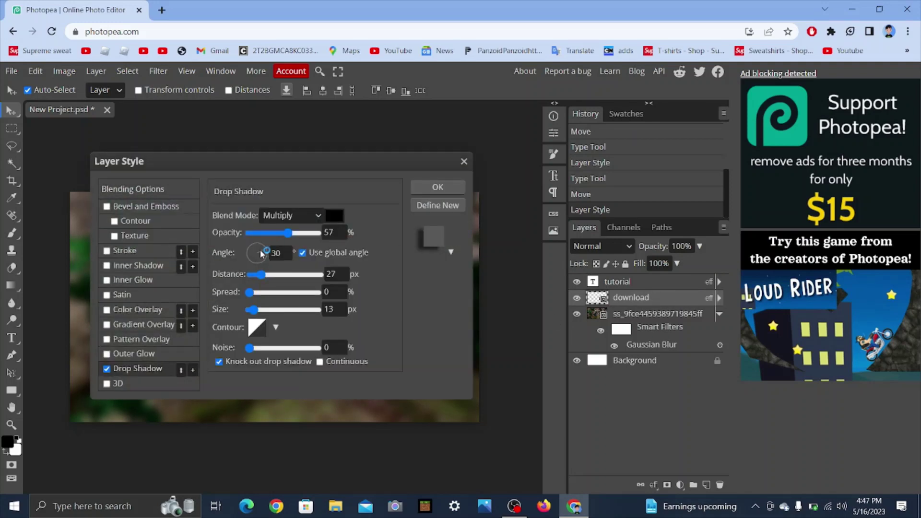
{"action": "left_click_drag", "start_coordinate": [261, 252], "coordinate": [255, 233]}
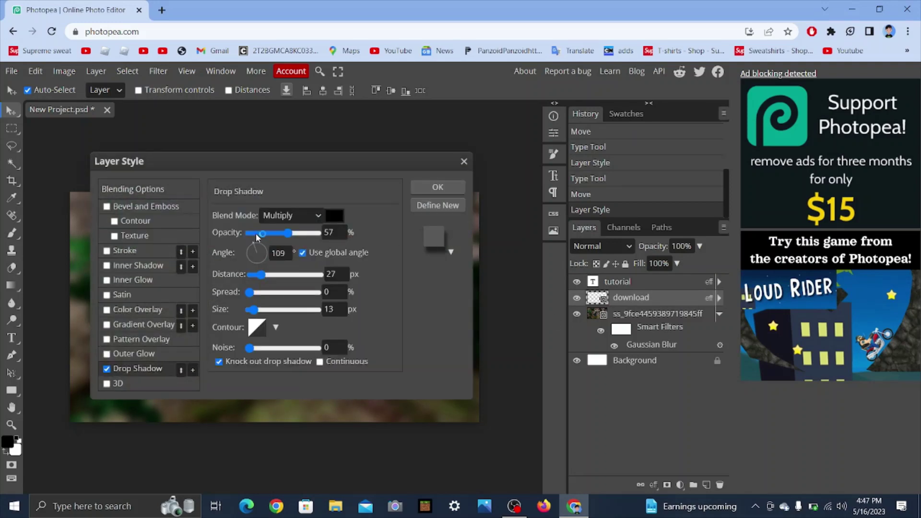
{"action": "left_click", "coordinate": [437, 191]}
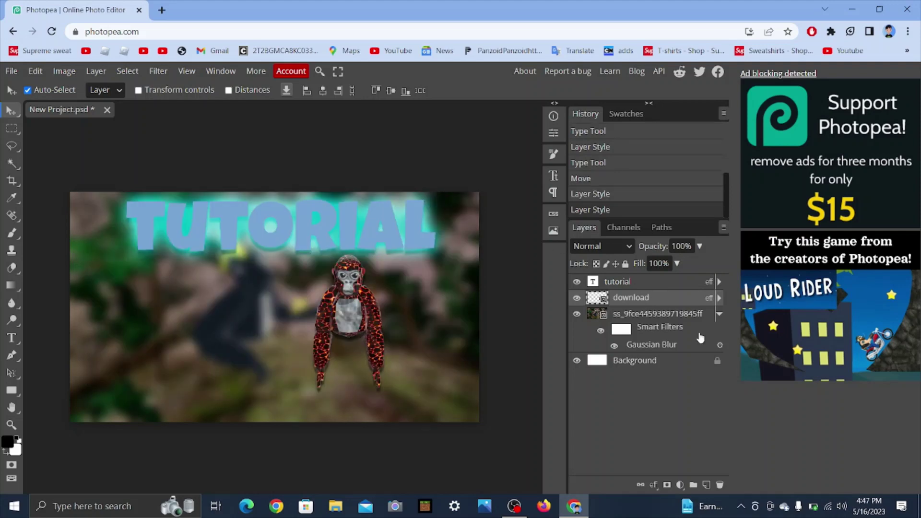
Step: Add an orange (ff7e00) outer glow to the gorilla layer and shift the gorilla slightly to the left
{"action": "double_click", "coordinate": [682, 297]}
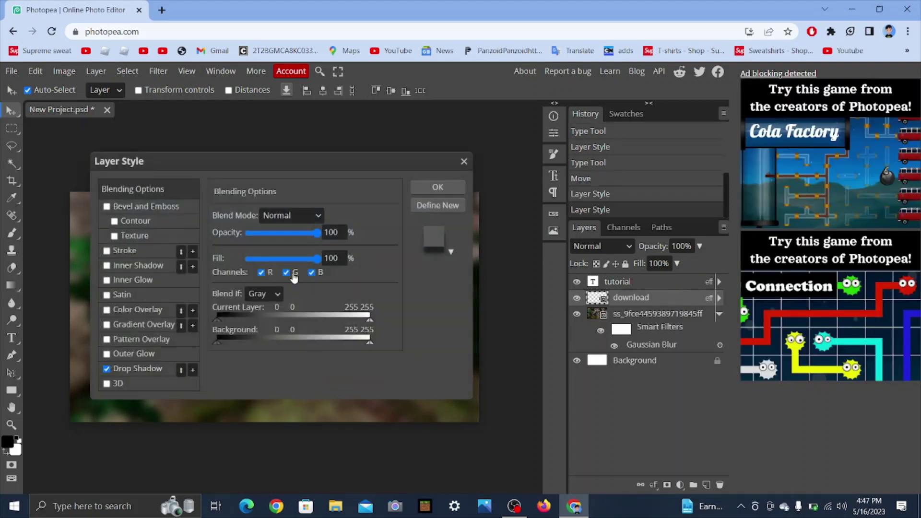
{"action": "left_click", "coordinate": [120, 354]}
{"action": "left_click", "coordinate": [224, 267]}
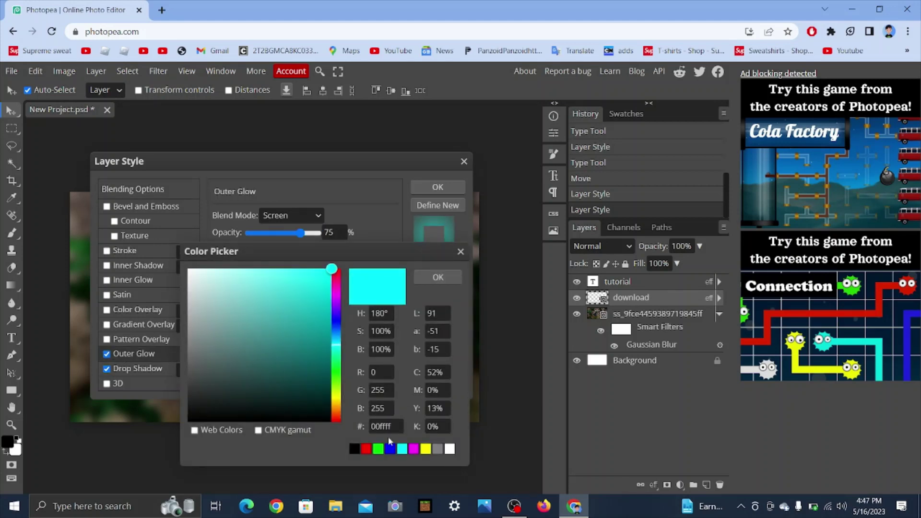
{"action": "left_click", "coordinate": [366, 449]}
{"action": "mouse_move", "coordinate": [339, 425]}
{"action": "left_mouse_down"}
{"action": "mouse_move", "coordinate": [336, 403]}
{"action": "mouse_move", "coordinate": [332, 412]}
{"action": "left_mouse_up"}
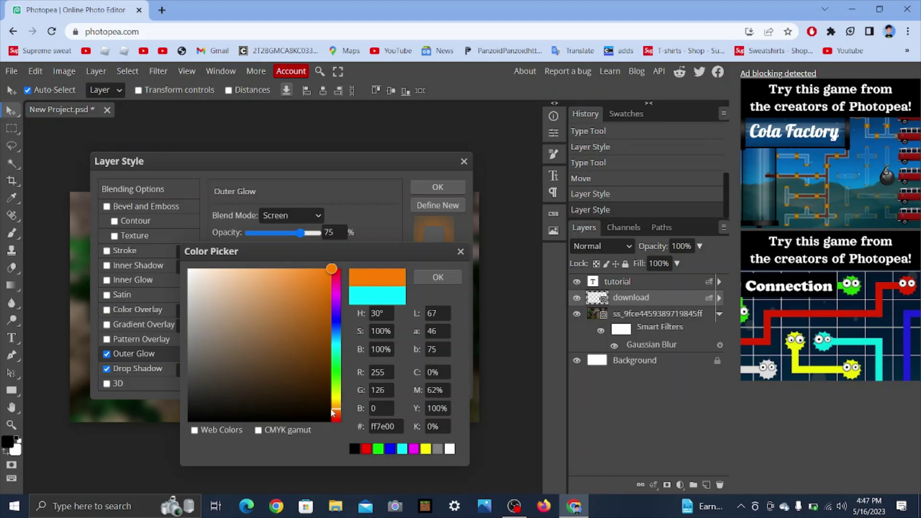
{"action": "left_click", "coordinate": [438, 277]}
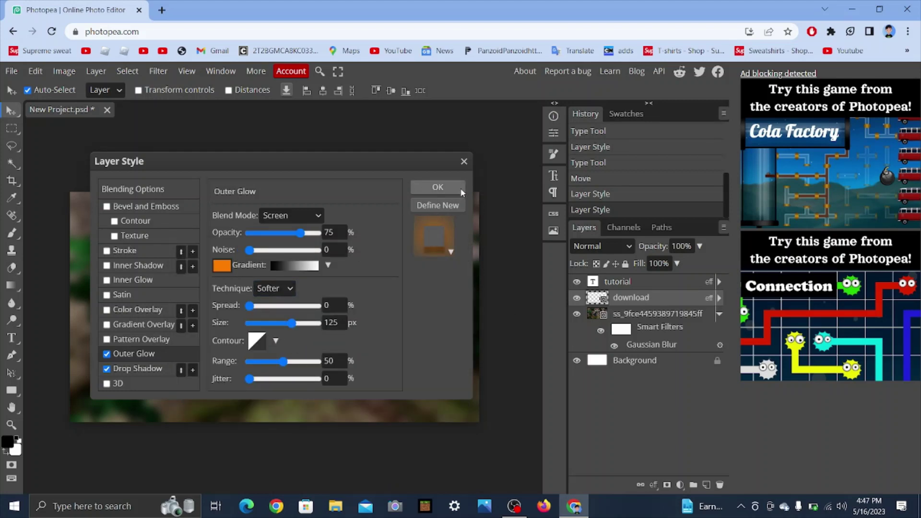
{"action": "left_click", "coordinate": [437, 187]}
{"action": "left_click_drag", "start_coordinate": [335, 280], "coordinate": [321, 313]}
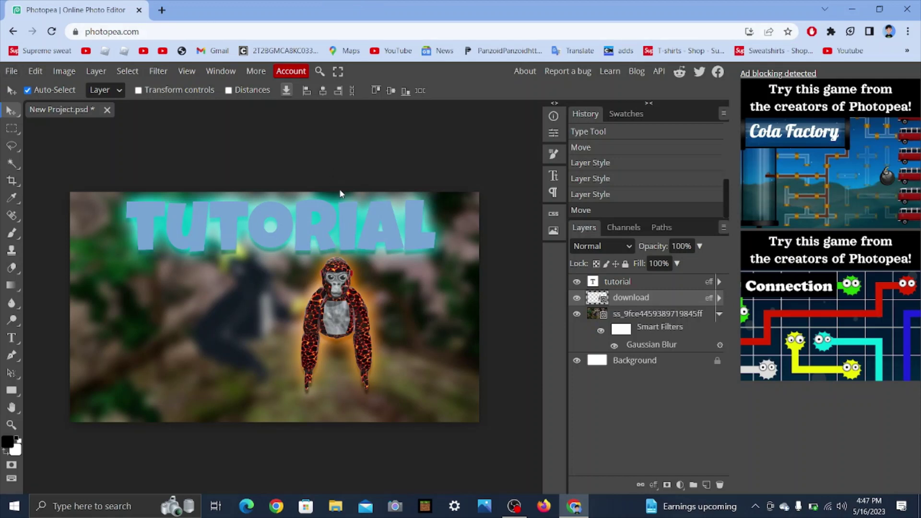
Step: Export the thumbnail as a 2560 × 1440 px JPG at 100% quality and save it
{"action": "left_click", "coordinate": [12, 71]}
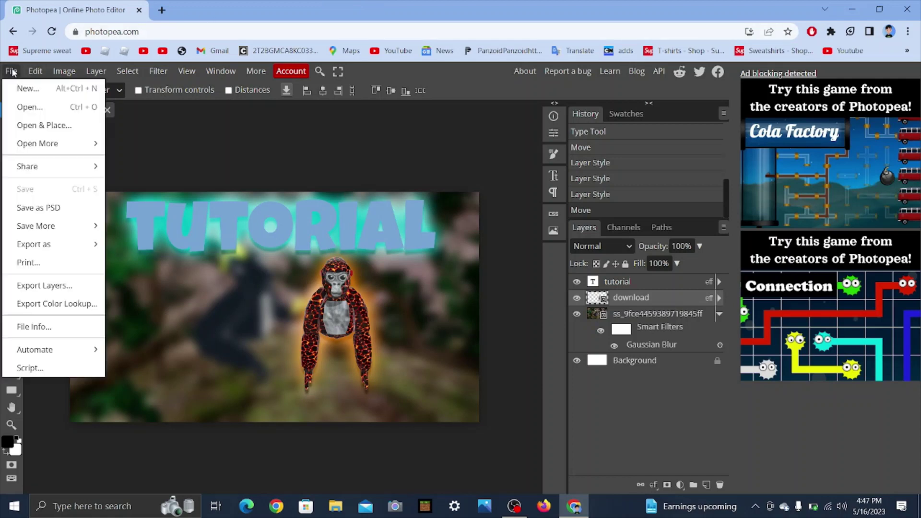
{"action": "mouse_move", "coordinate": [88, 244]}
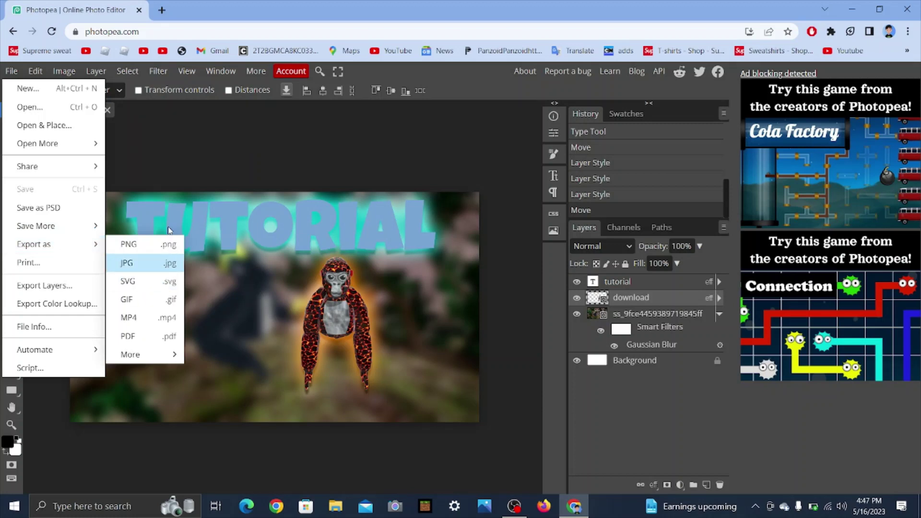
{"action": "left_click", "coordinate": [144, 263]}
{"action": "left_click_drag", "start_coordinate": [485, 219], "coordinate": [545, 214]}
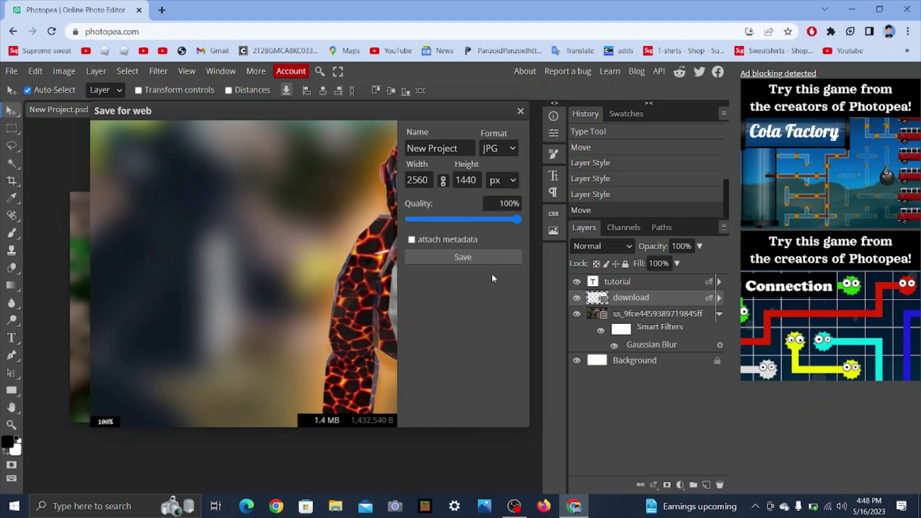
{"action": "left_click", "coordinate": [475, 256]}
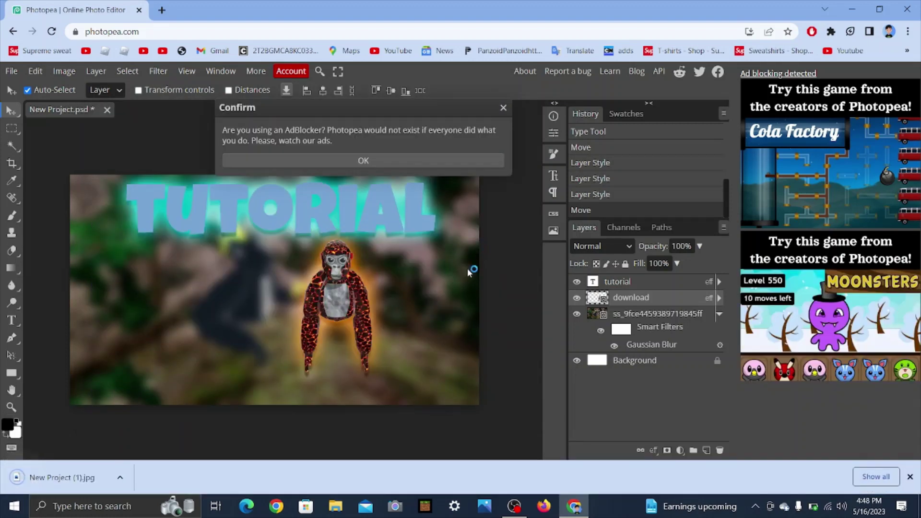
Step: Show the exported New Project (1) image in its folder, transfer it to the desktop and close the folder window
{"action": "left_click", "coordinate": [127, 478]}
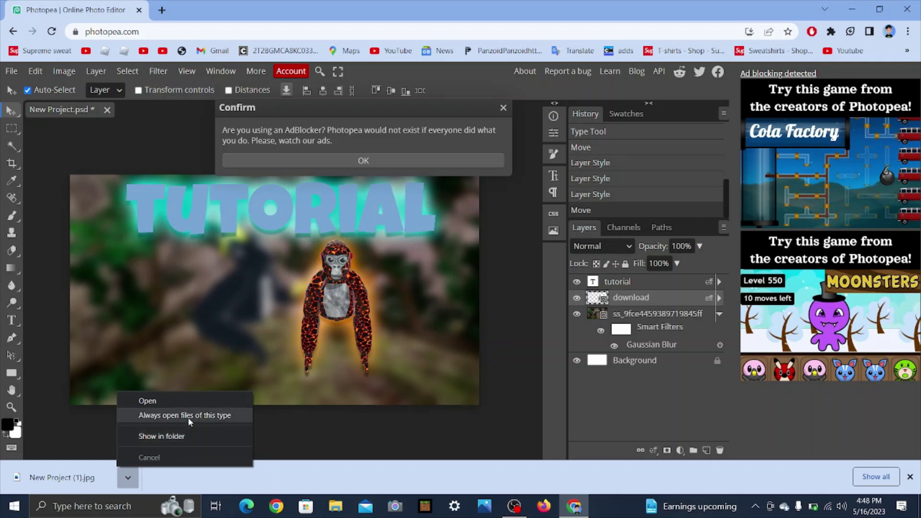
{"action": "left_click", "coordinate": [197, 436]}
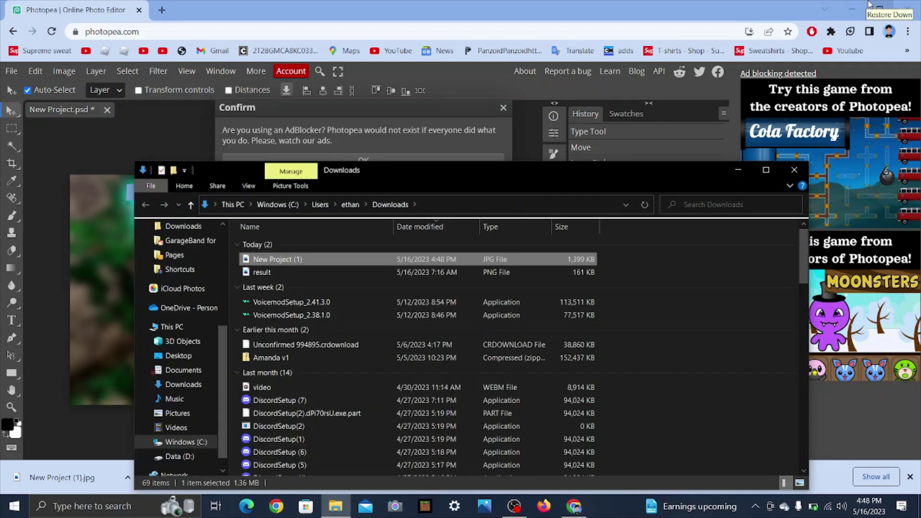
{"action": "left_click", "coordinate": [869, 6]}
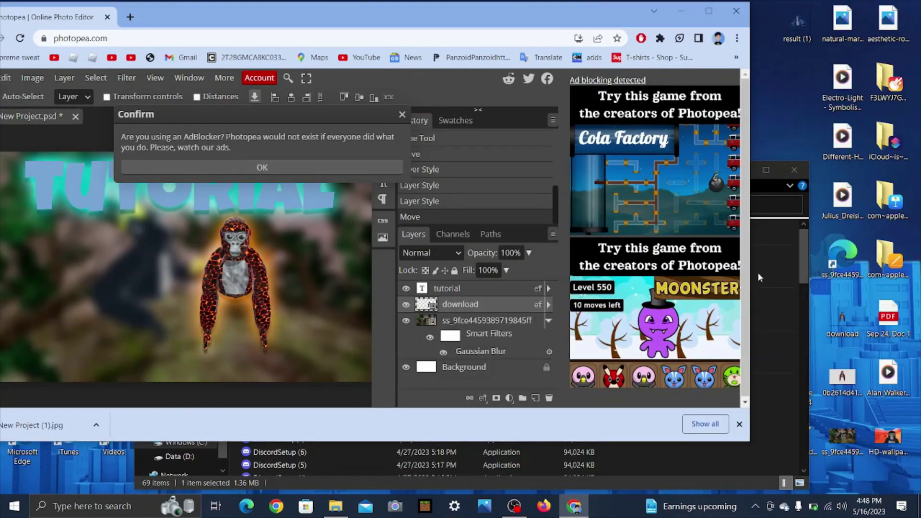
{"action": "left_click", "coordinate": [765, 182]}
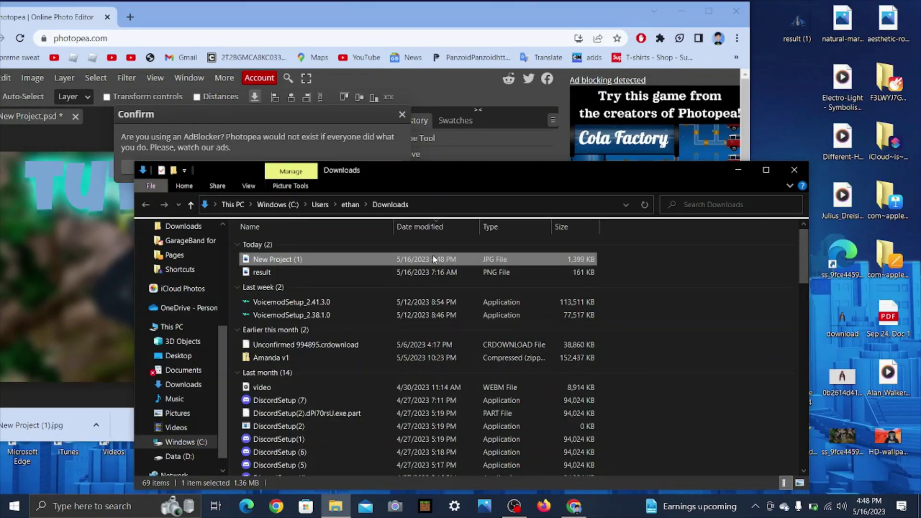
{"action": "left_click_drag", "start_coordinate": [433, 258], "coordinate": [796, 153]}
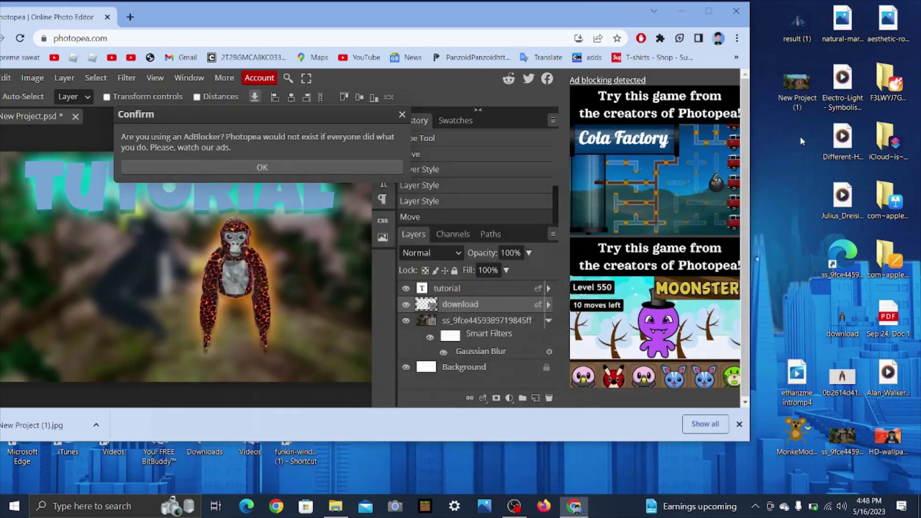
{"action": "left_click", "coordinate": [799, 169]}
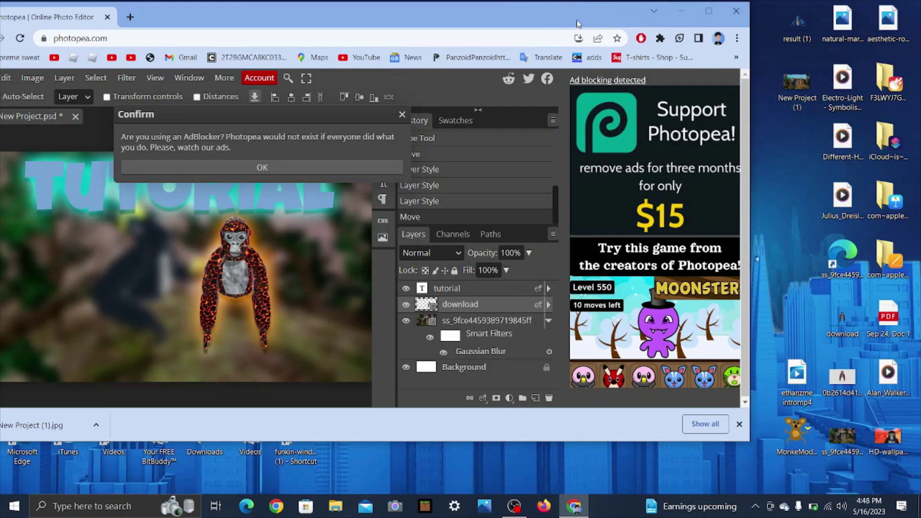
Step: Move the browser window to the middle of the desktop and dismiss the ad blocker notice
{"action": "left_click_drag", "start_coordinate": [577, 23], "coordinate": [654, 22]}
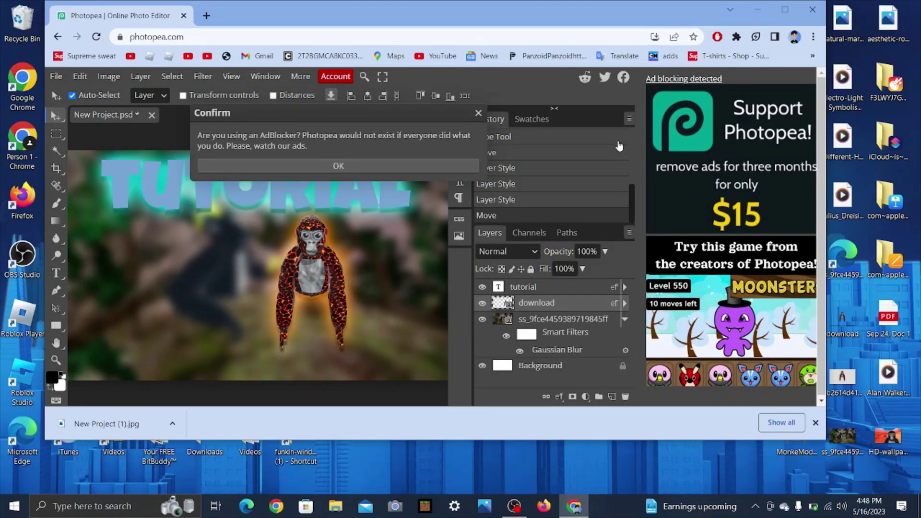
{"action": "left_click", "coordinate": [453, 168]}
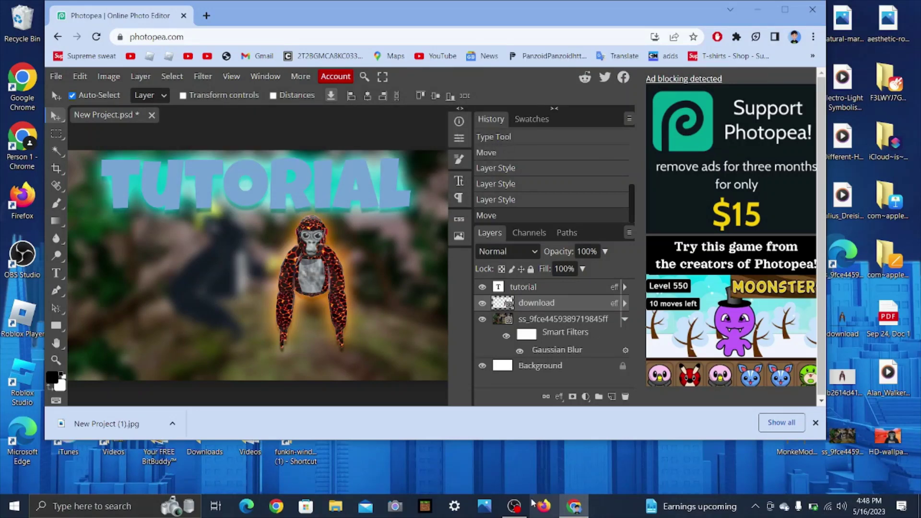